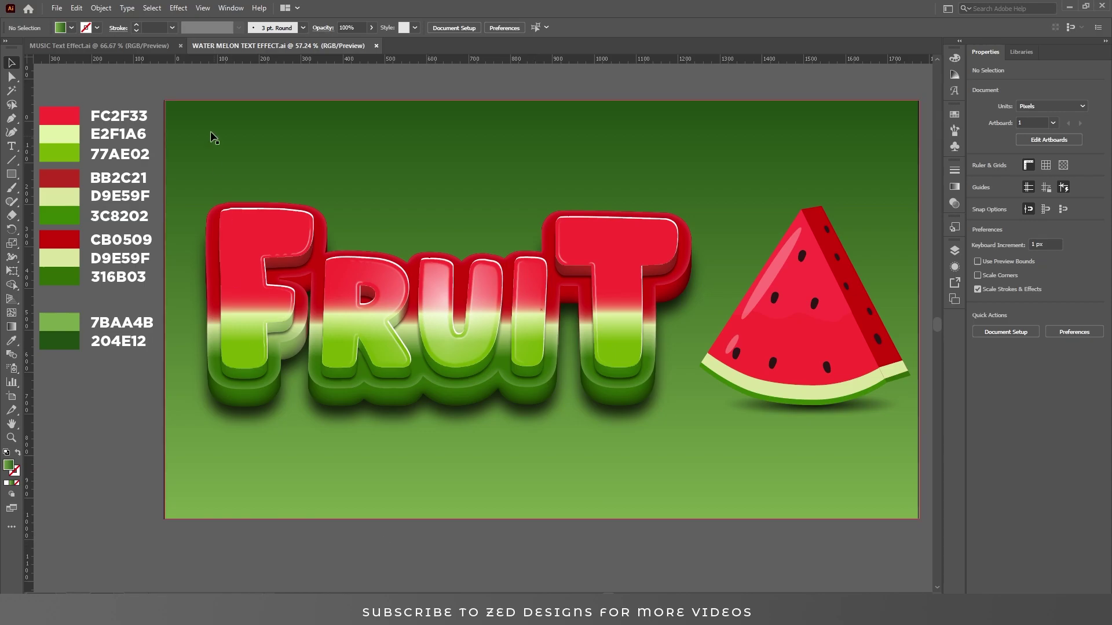
- Select and delete all of the finished FRUIT artwork so the artboard is blank
key(ctrl+a)
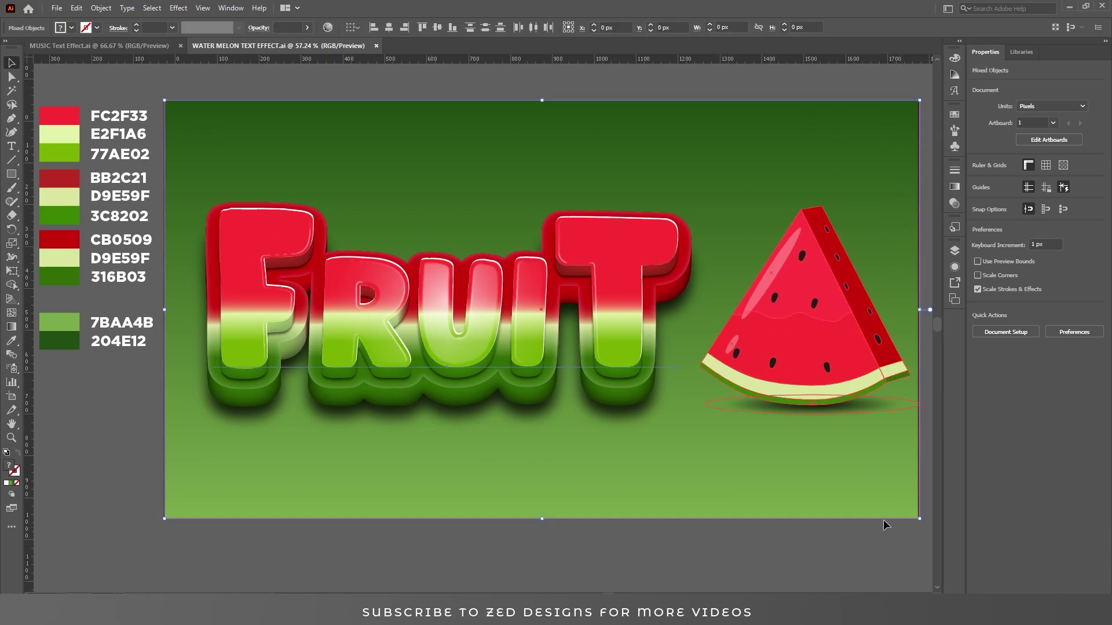
key(Delete)
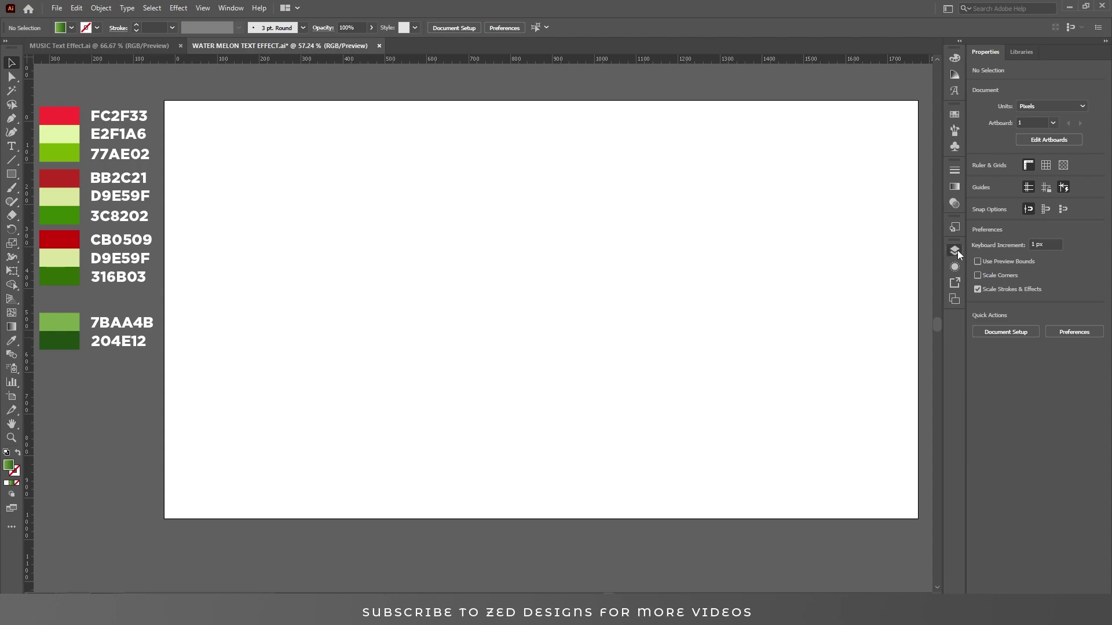
- Draw an 1800 × 1000 px rectangle aligned to the artboard's left and top edges
click(957, 250)
click(954, 251)
click(11, 173)
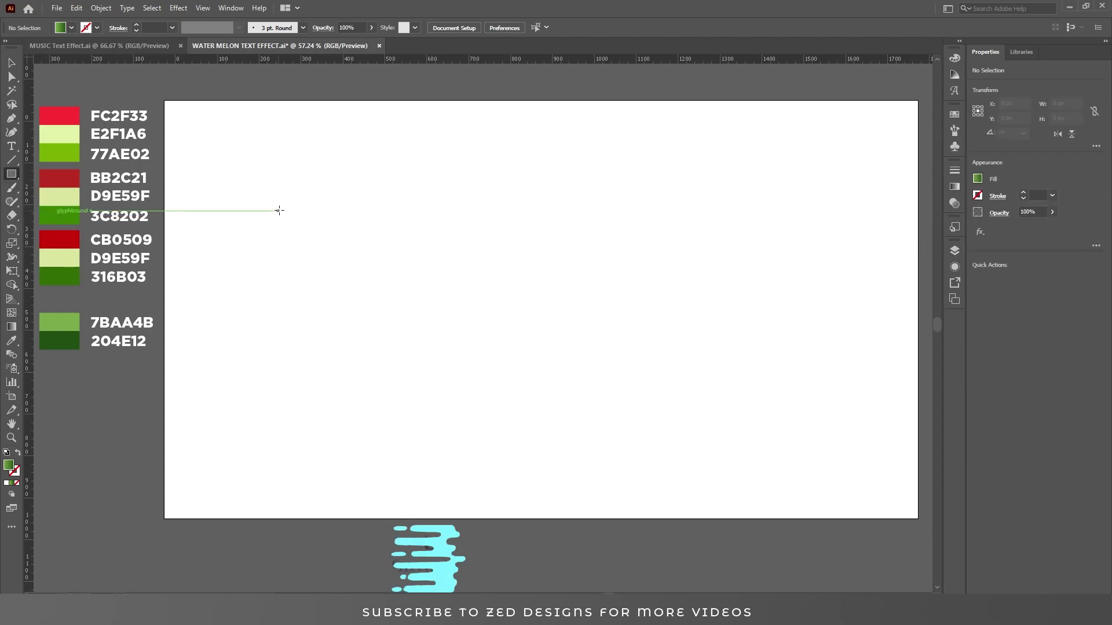
click(328, 211)
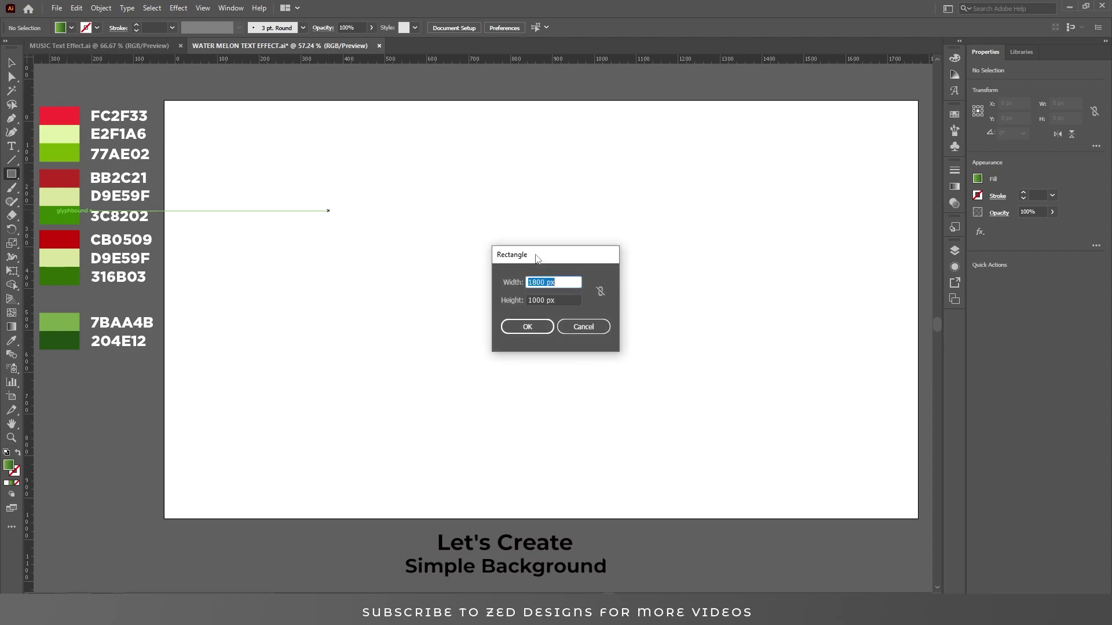
click(566, 301)
click(527, 327)
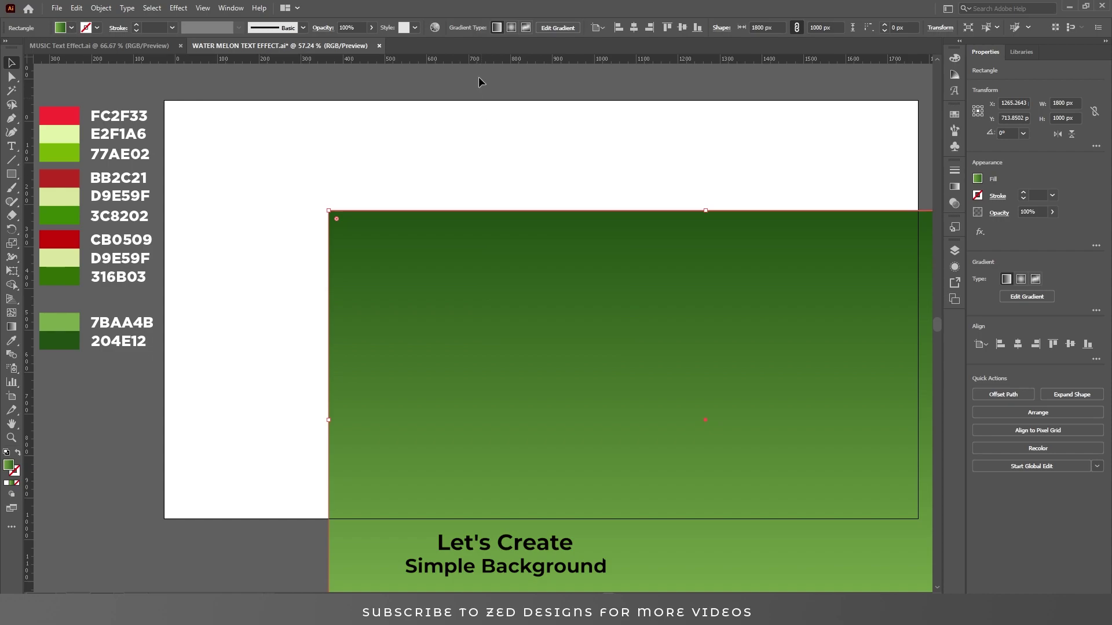
click(633, 27)
click(682, 28)
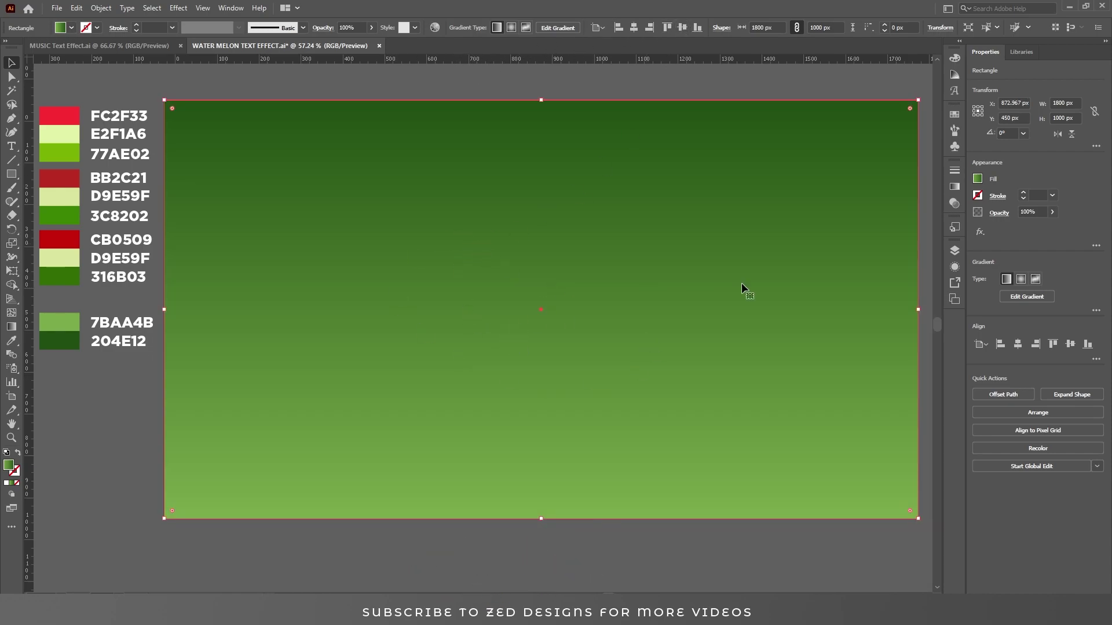
- Give the rectangle a green gradient running from 7BAA4B to 204E12
click(954, 187)
double_click(919, 274)
double_click(895, 374)
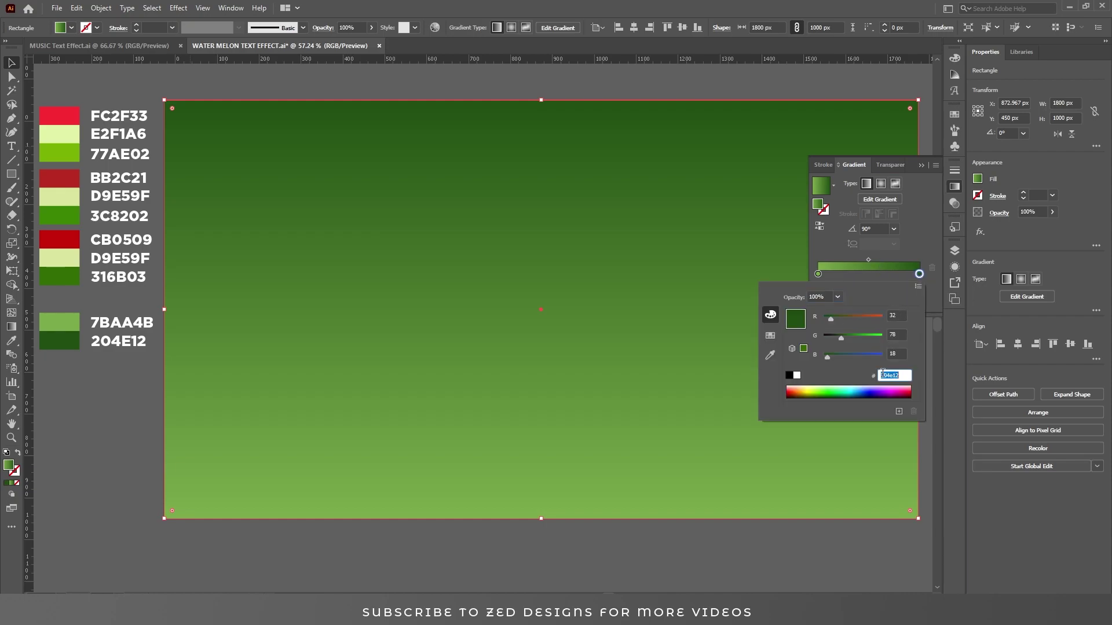
click(817, 274)
double_click(818, 274)
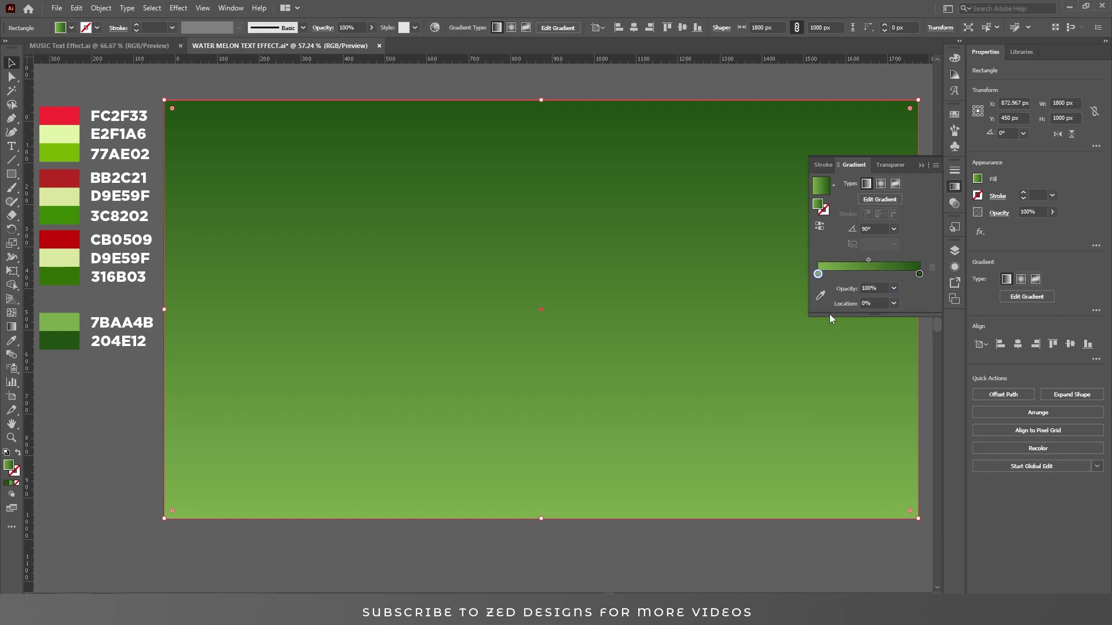
click(923, 255)
- Lock the BG layer and make Text Effect the active layer
click(954, 267)
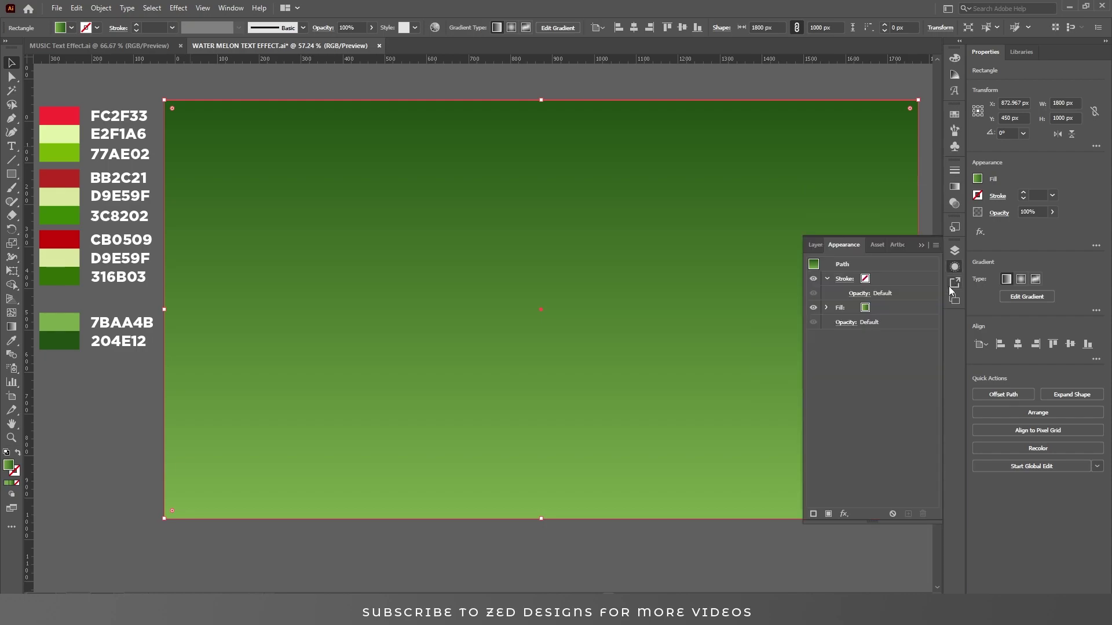
click(827, 278)
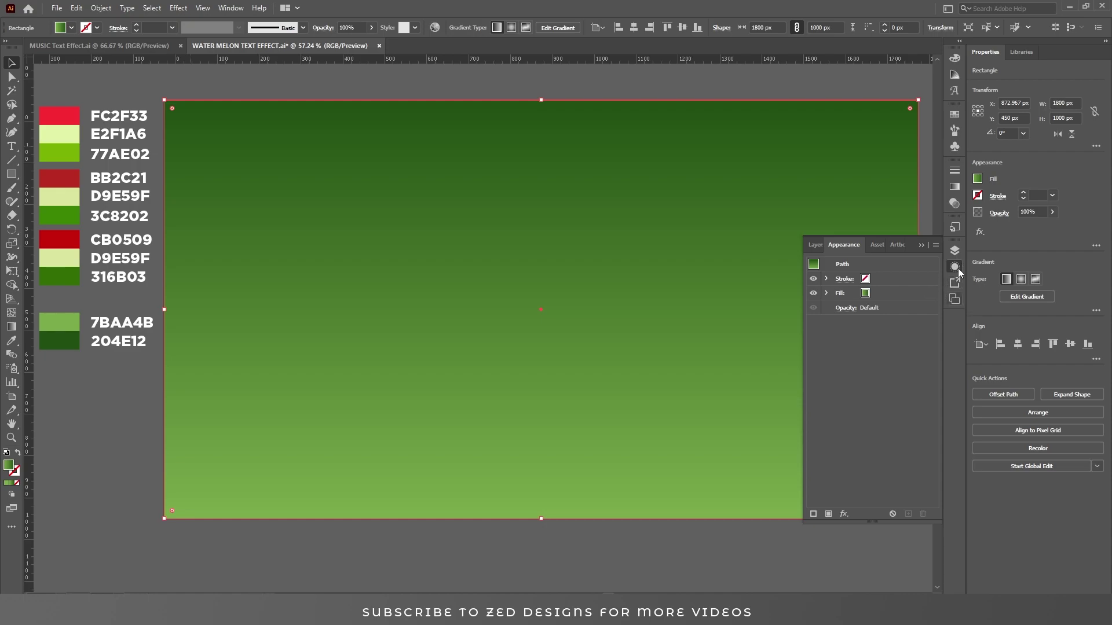
key(F7)
click(824, 287)
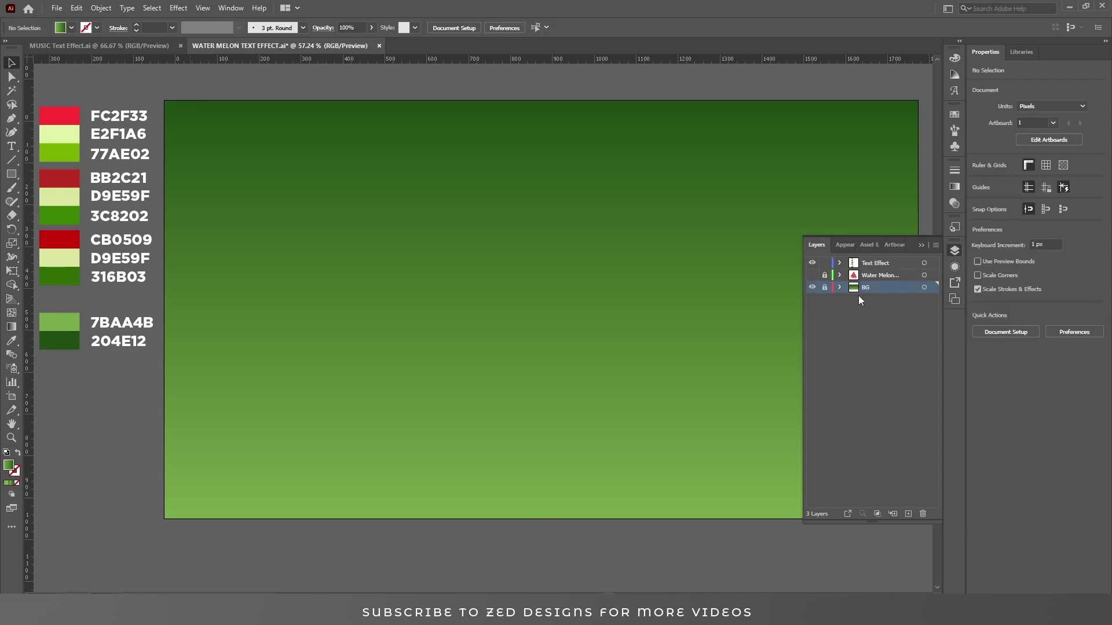
click(866, 265)
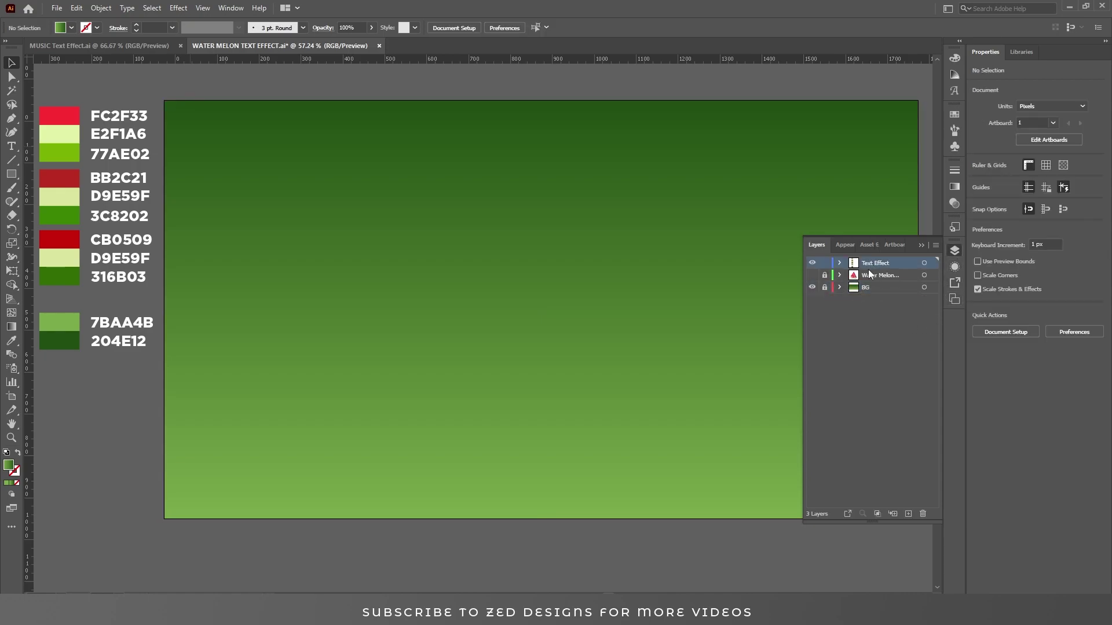
- Create a FRUIT text object on the artboard
click(919, 247)
key(t)
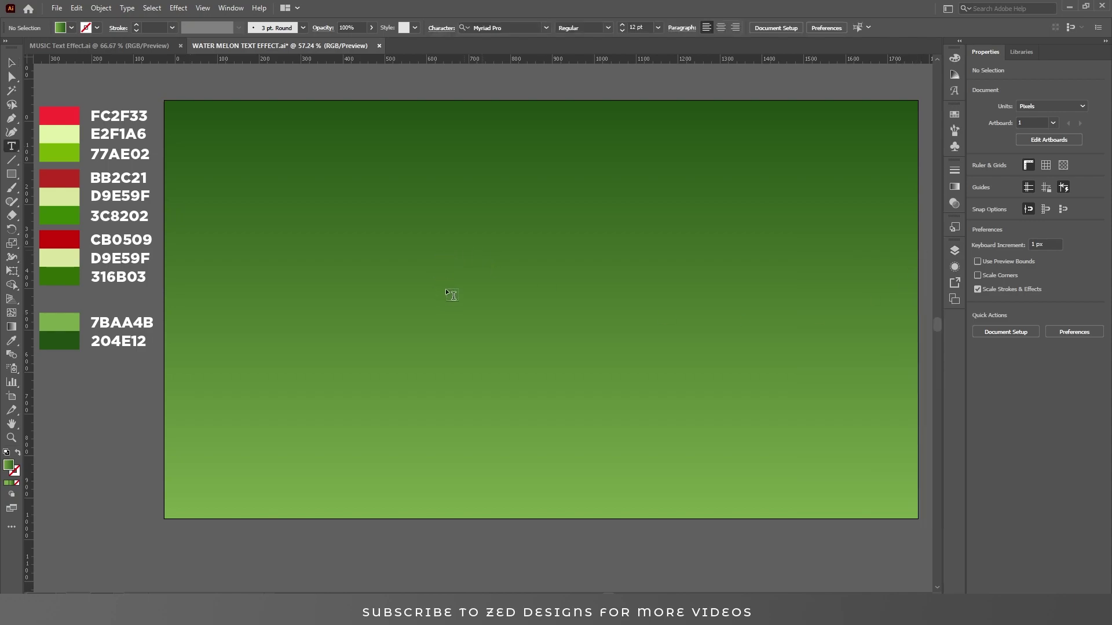
click(452, 295)
key(BackSpace)
key(Escape)
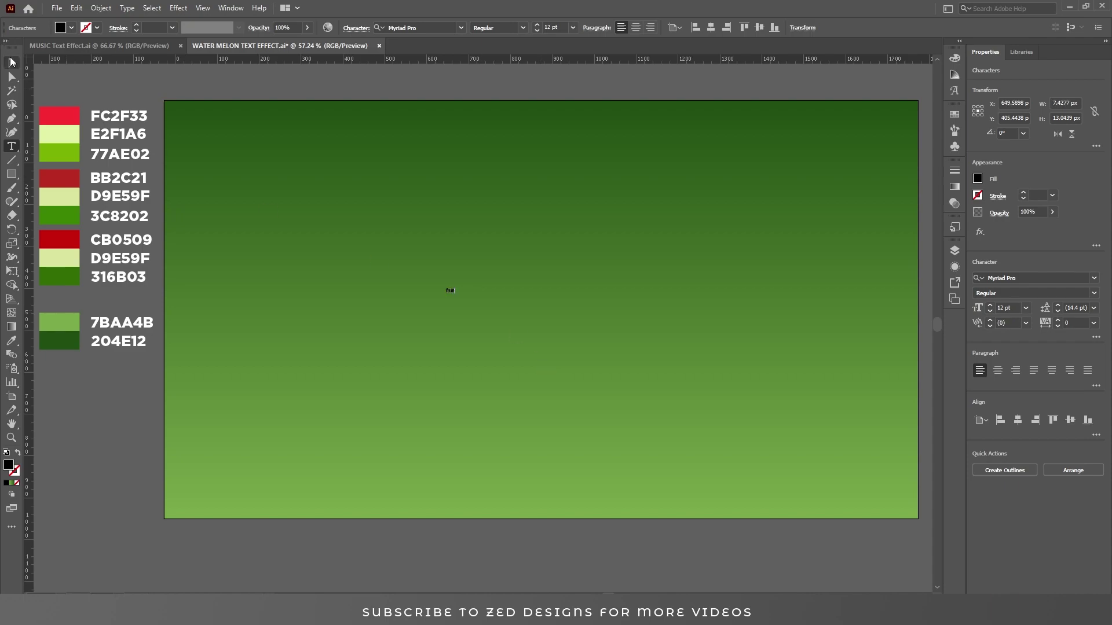
- Set the text to Springwood Display DEMO at 500 pt
click(438, 28)
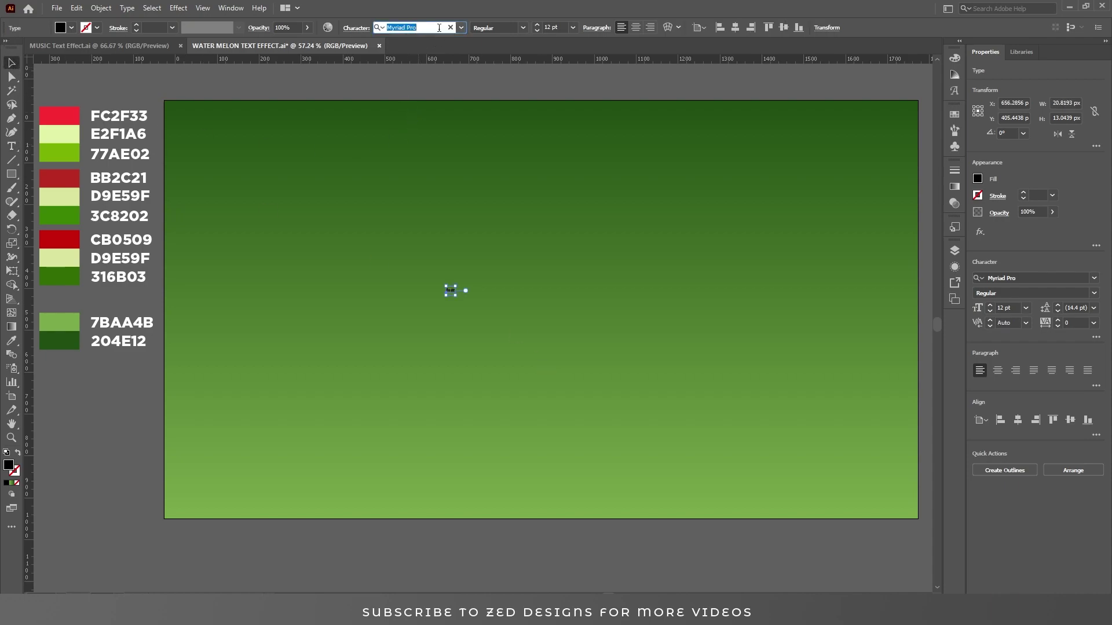
text(sprin)
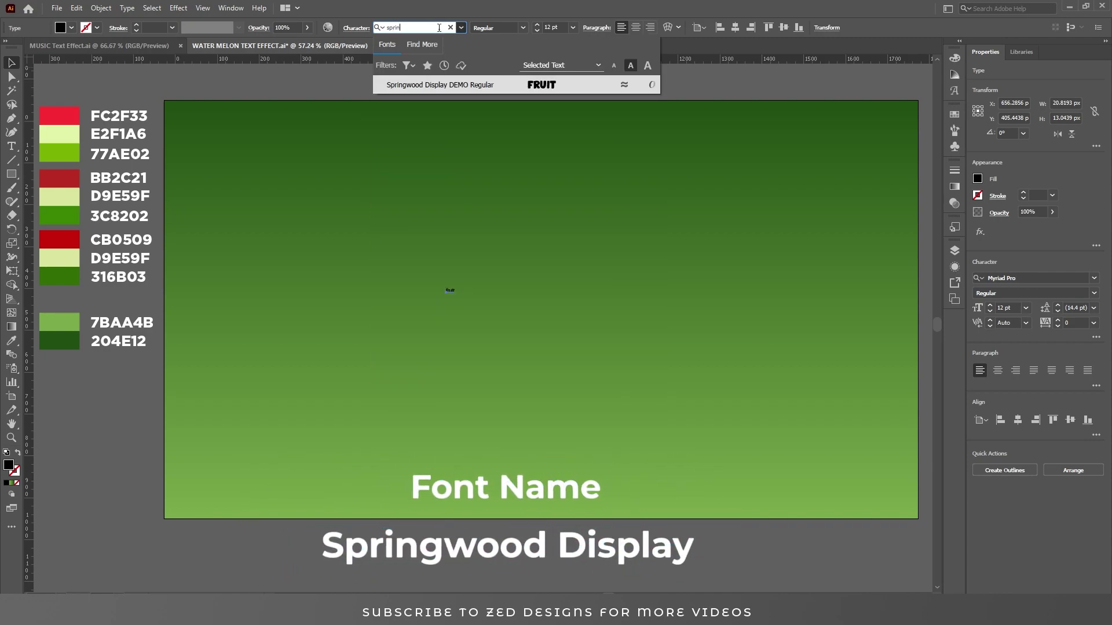
click(424, 92)
click(551, 26)
text(500)
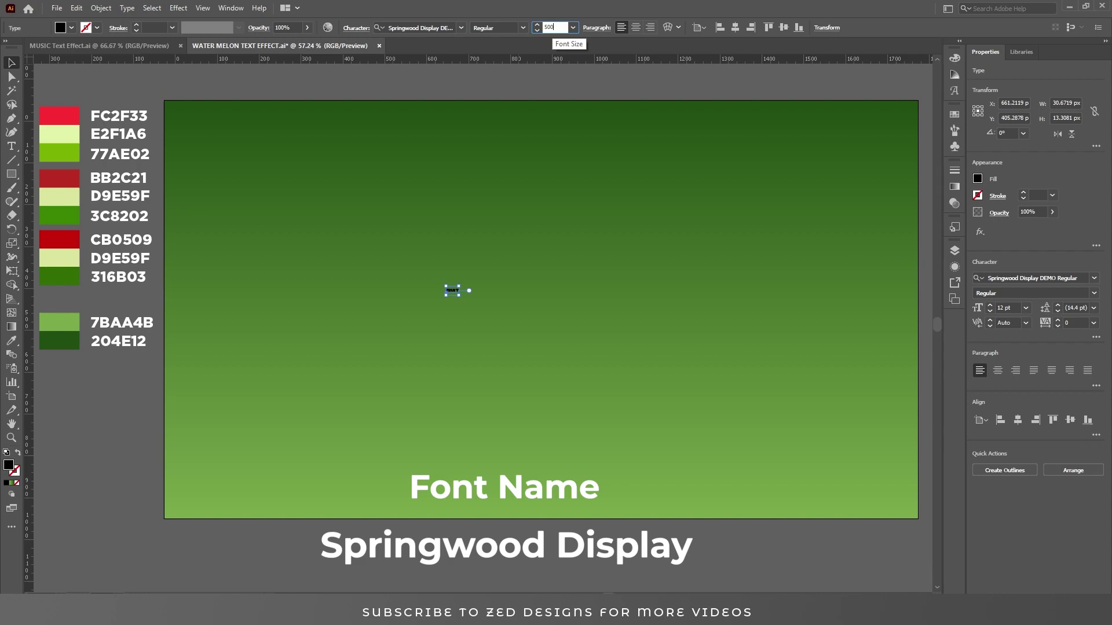
key(Return)
- Centre FRUIT on the artboard, remove its fill, and add a new fill and stroke
click(635, 27)
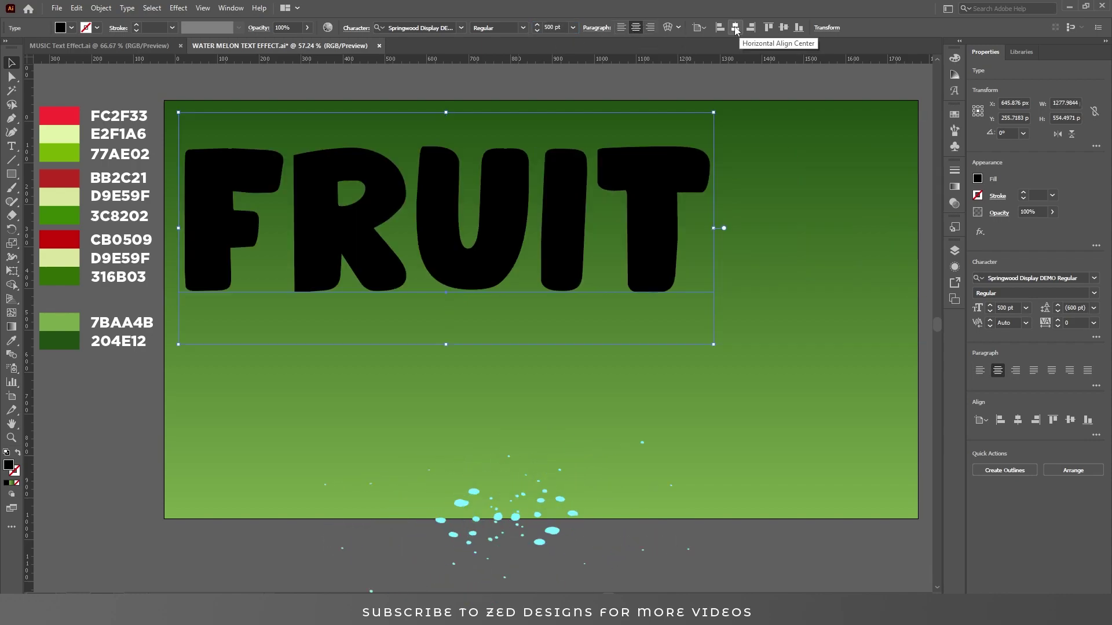
click(735, 27)
click(783, 27)
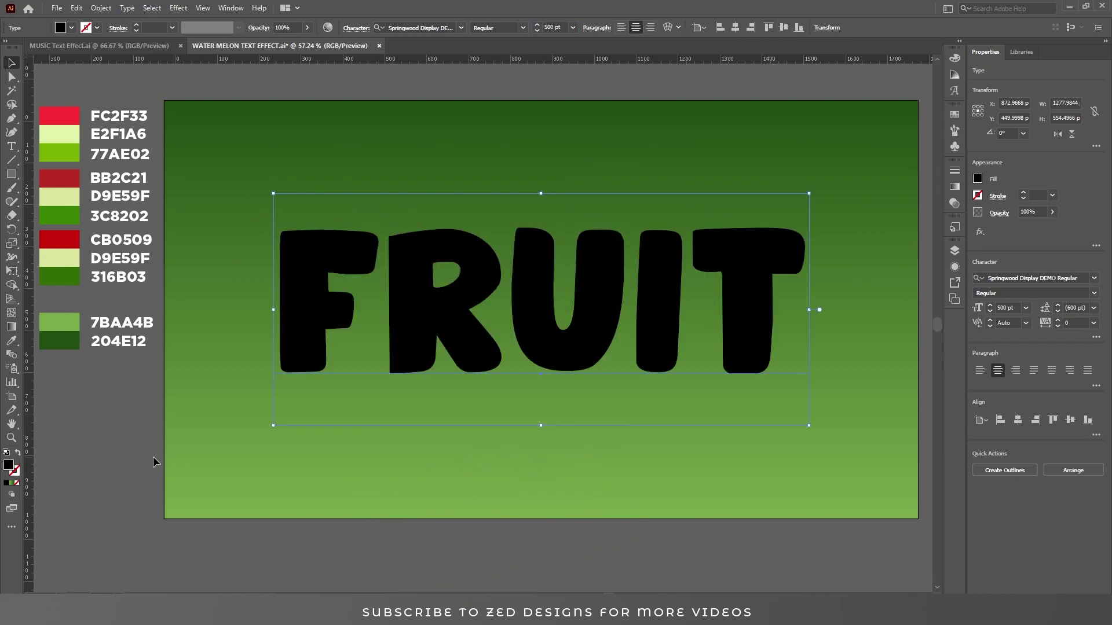
click(17, 483)
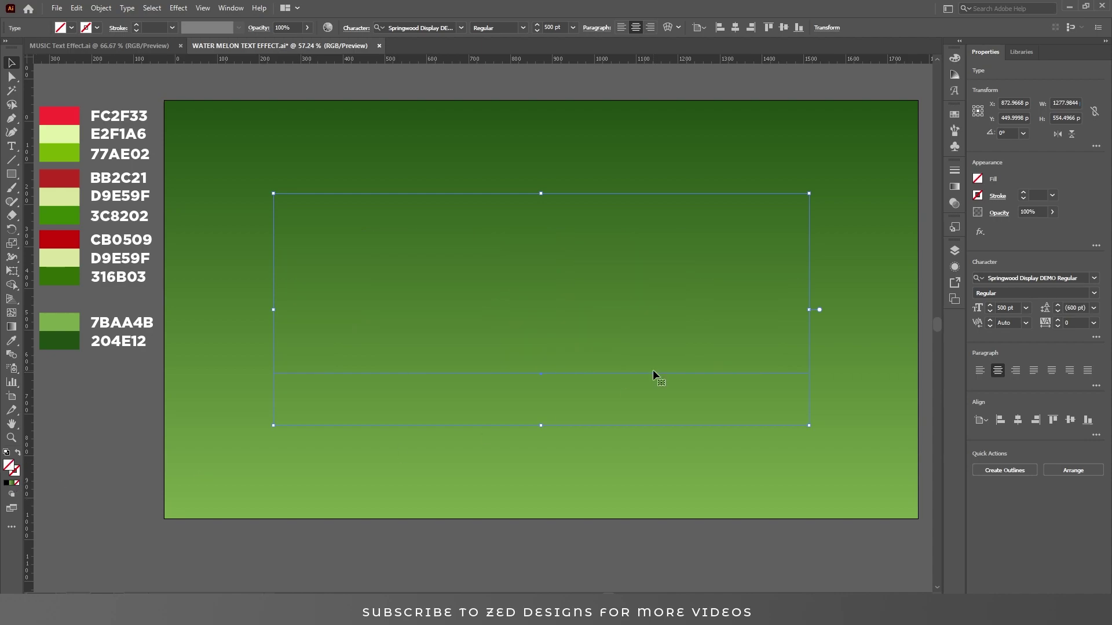
click(954, 268)
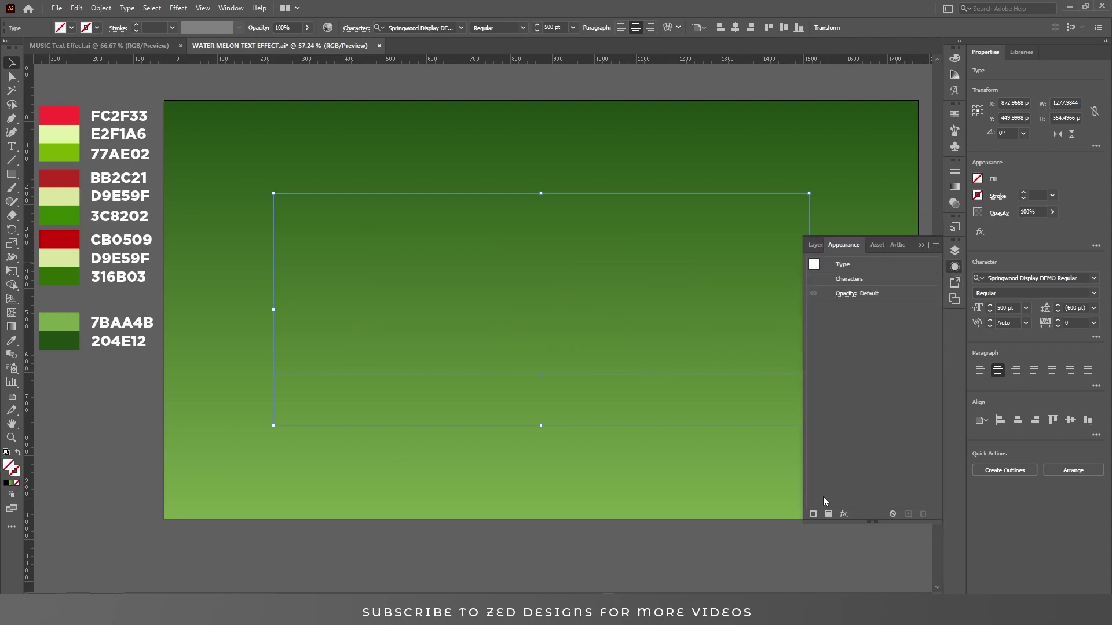
click(829, 514)
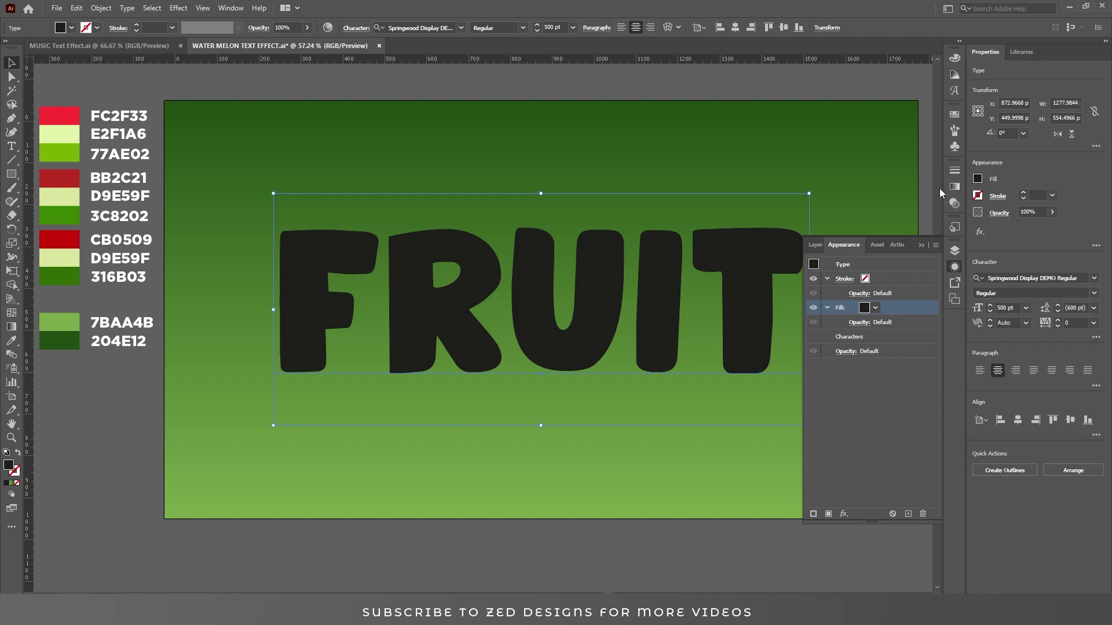
- Apply a white-to-black gradient to FRUIT running vertically at 90°
click(954, 187)
click(834, 185)
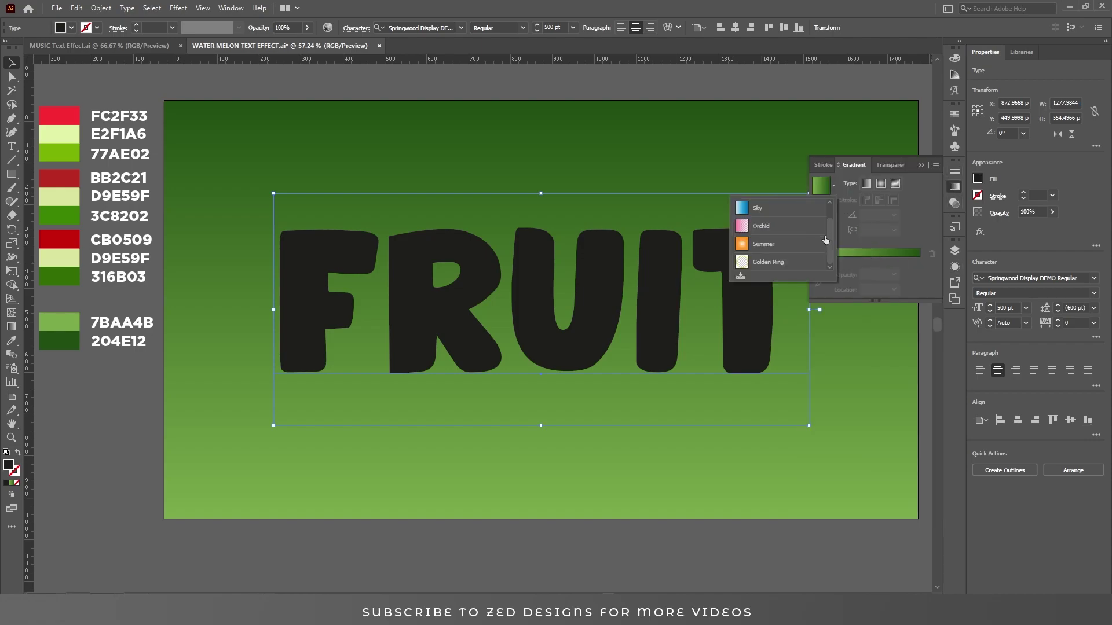
click(829, 211)
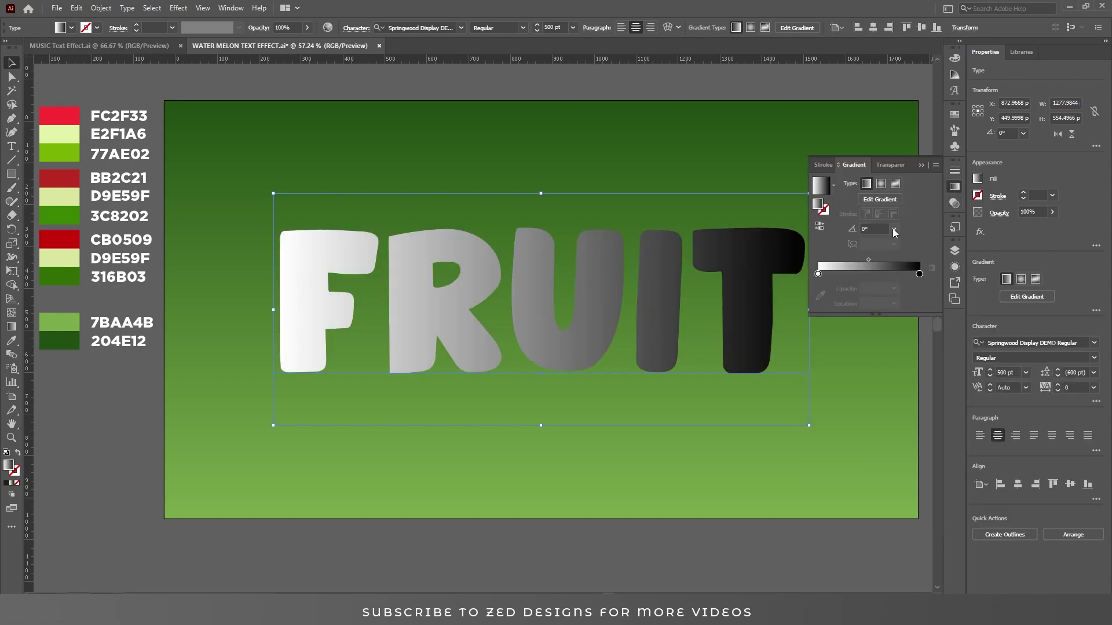
click(893, 228)
click(911, 293)
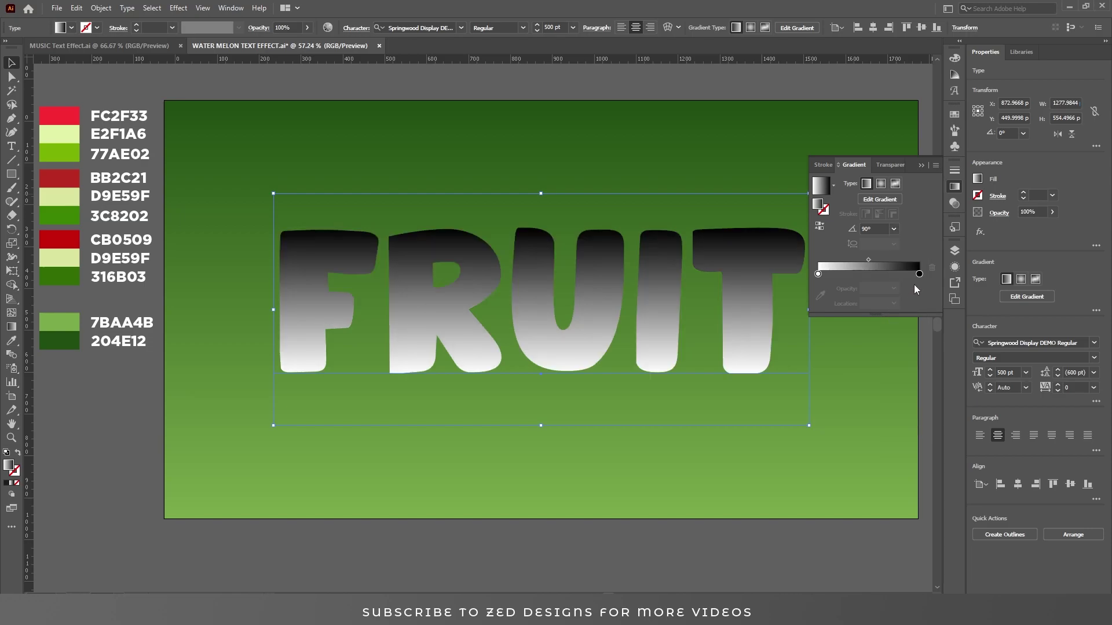
- Change the black gradient stop to red FC2F33
double_click(919, 274)
click(902, 375)
double_click(903, 375)
text(FC2F)
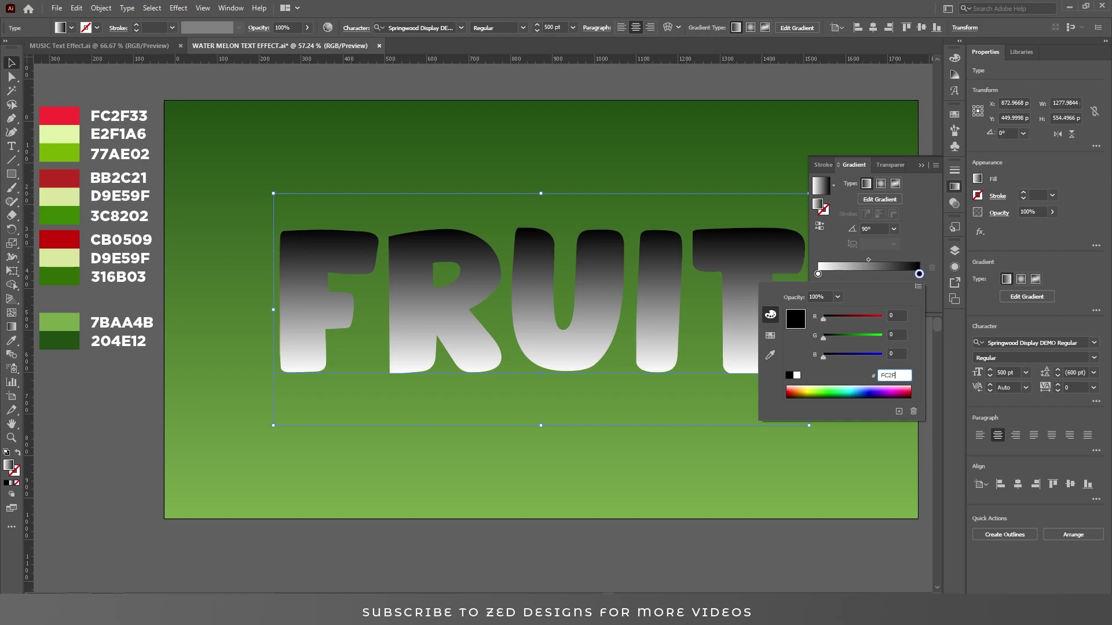
text(33)
key(Return)
click(898, 247)
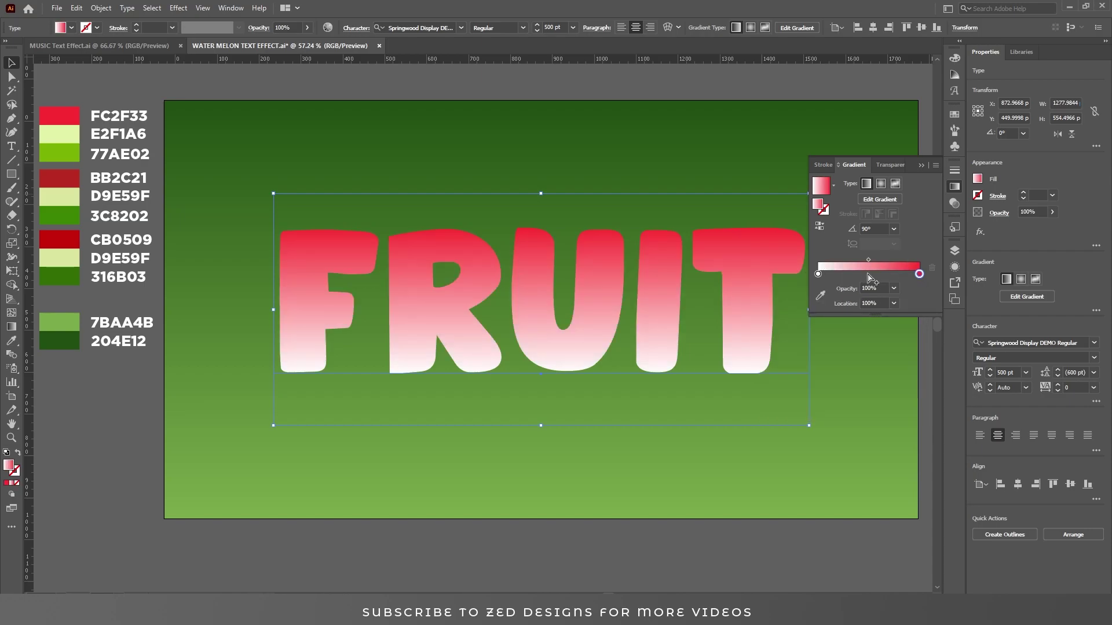
- Add a middle gradient stop at 50% coloured pale E2F1A6
click(868, 275)
click(868, 304)
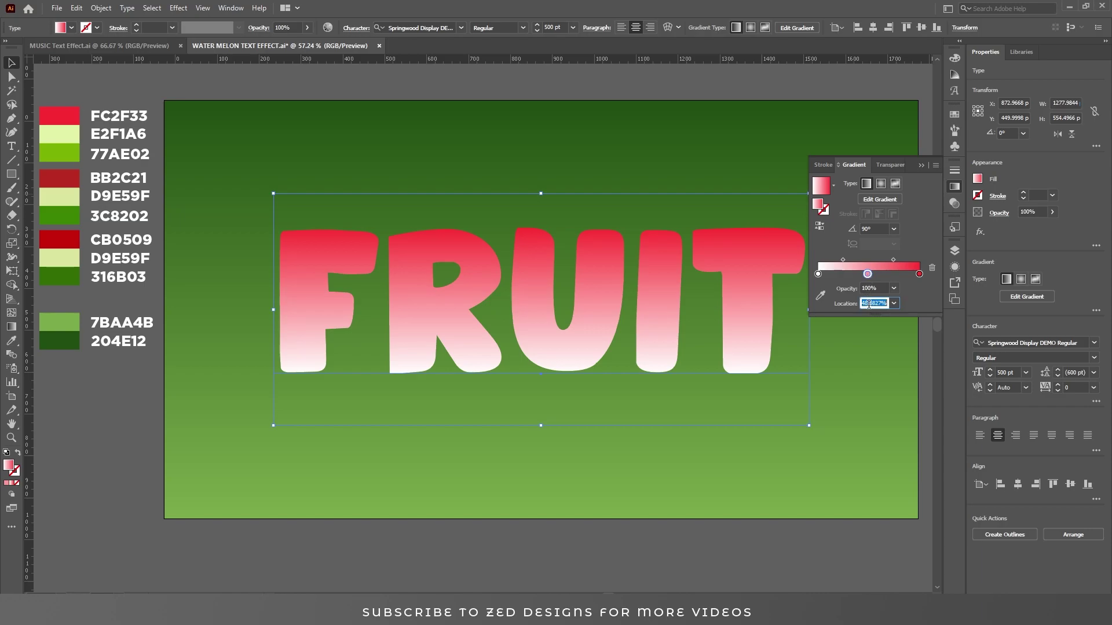
text(50)
key(Tab)
click(870, 276)
double_click(869, 274)
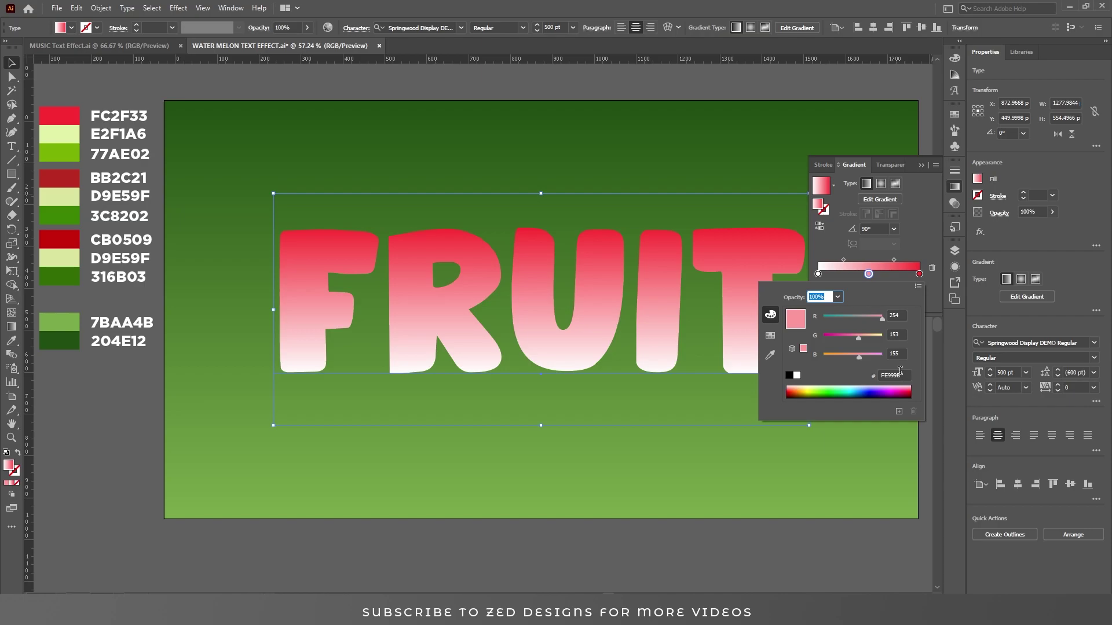
click(898, 374)
text(E2F1A6)
click(890, 265)
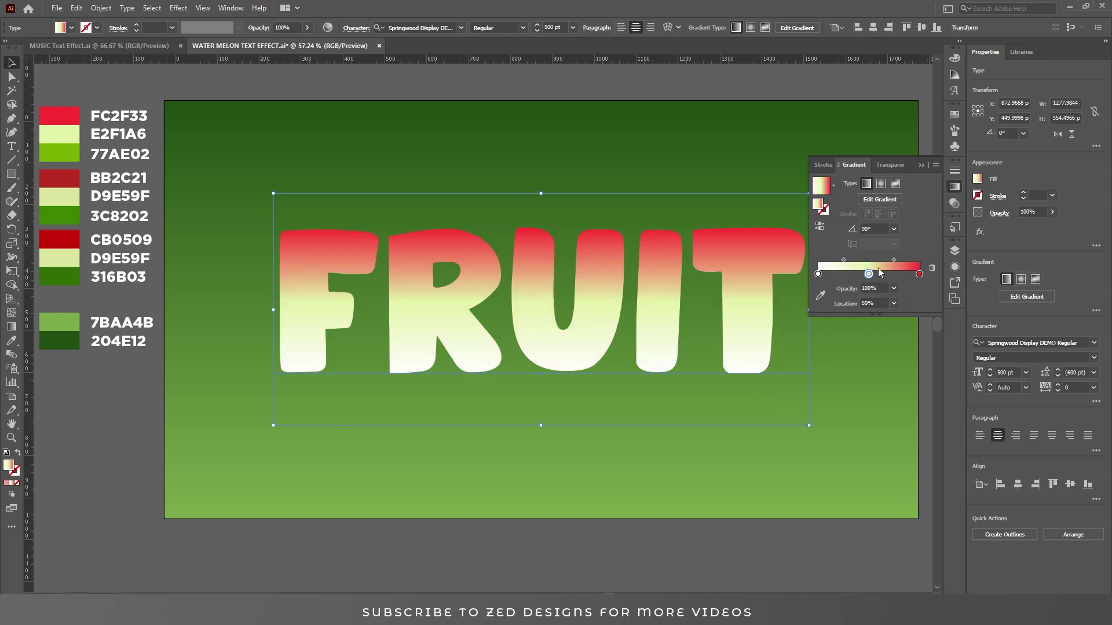
- Set the left gradient stop to green 77AE02
double_click(818, 275)
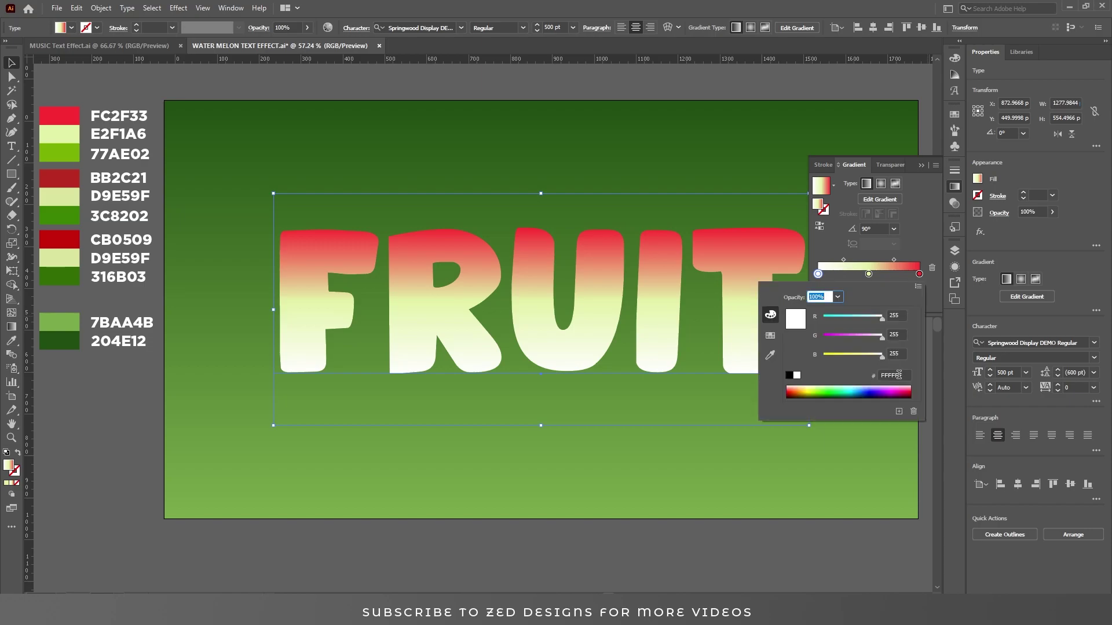
click(897, 376)
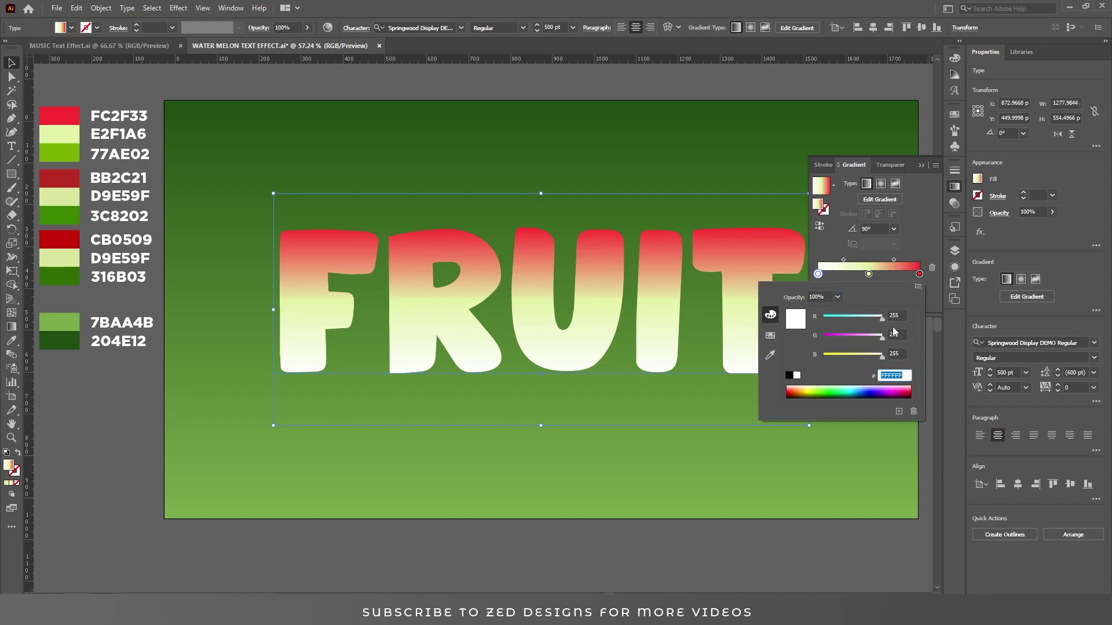
text(77AE02)
key(Return)
click(928, 227)
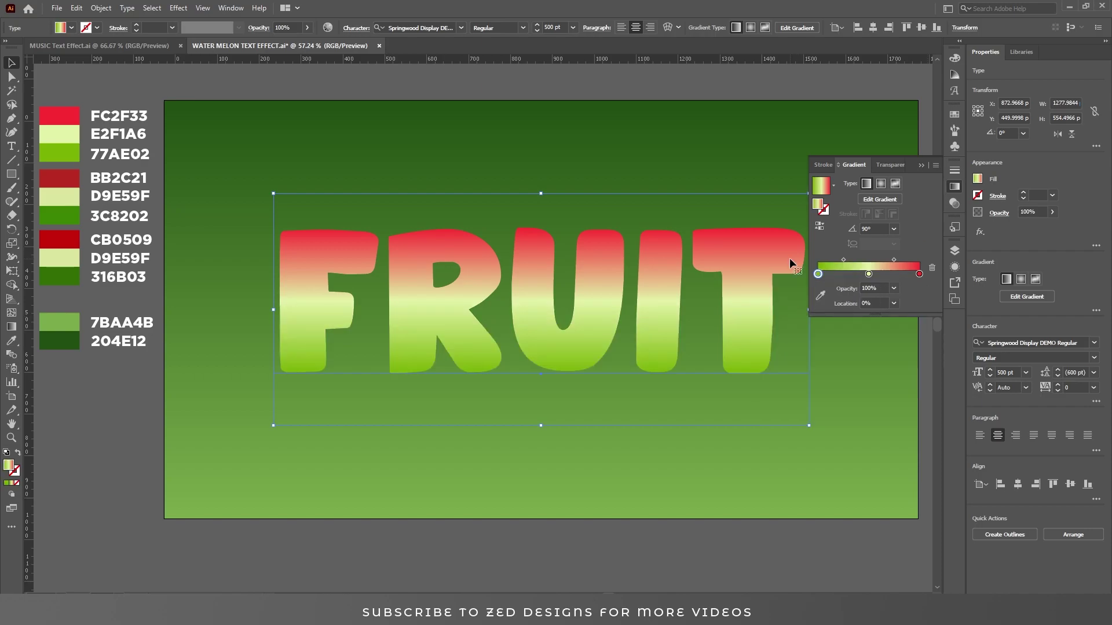
- Drag the gradient across FRUIT so red fills the tops and the cream stop sits near 40%
key(g)
mouse_move(601, 433)
mouse_down()
mouse_move(585, 385)
mouse_move(541, 369)
mouse_up()
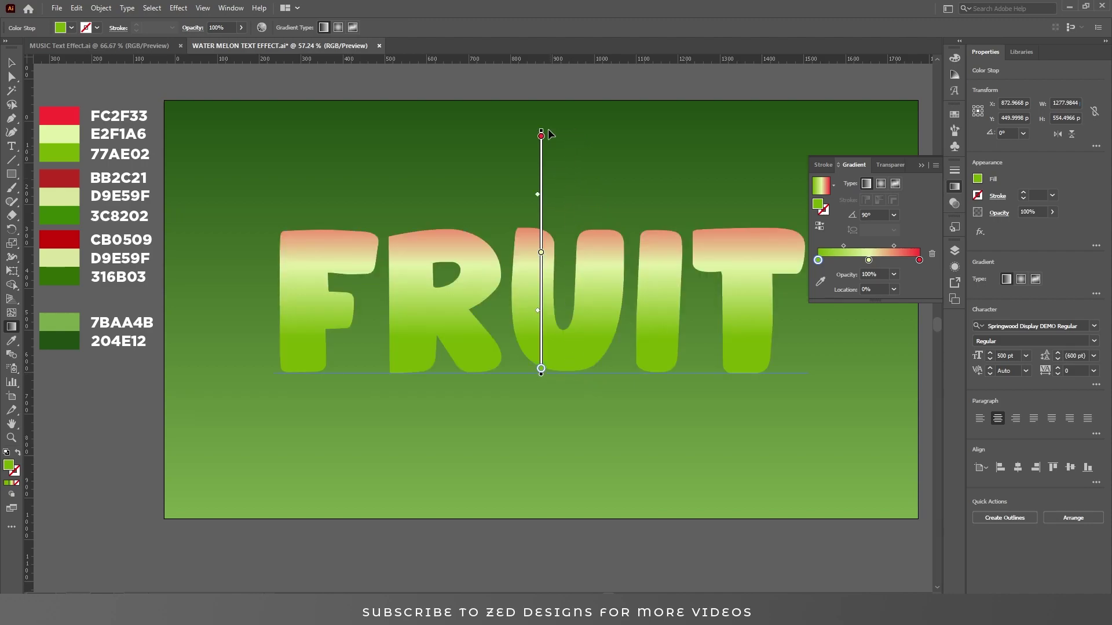
mouse_move(542, 135)
mouse_down()
mouse_move(541, 338)
mouse_move(541, 307)
mouse_up()
key(v)
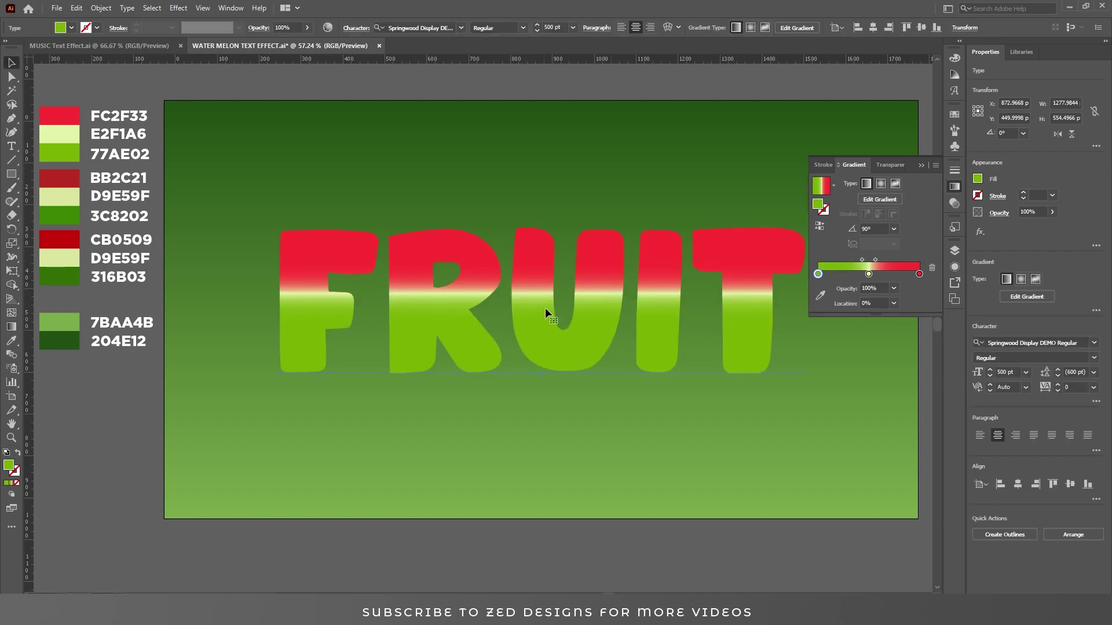
key(g)
drag(601, 301, 599, 331)
key(v)
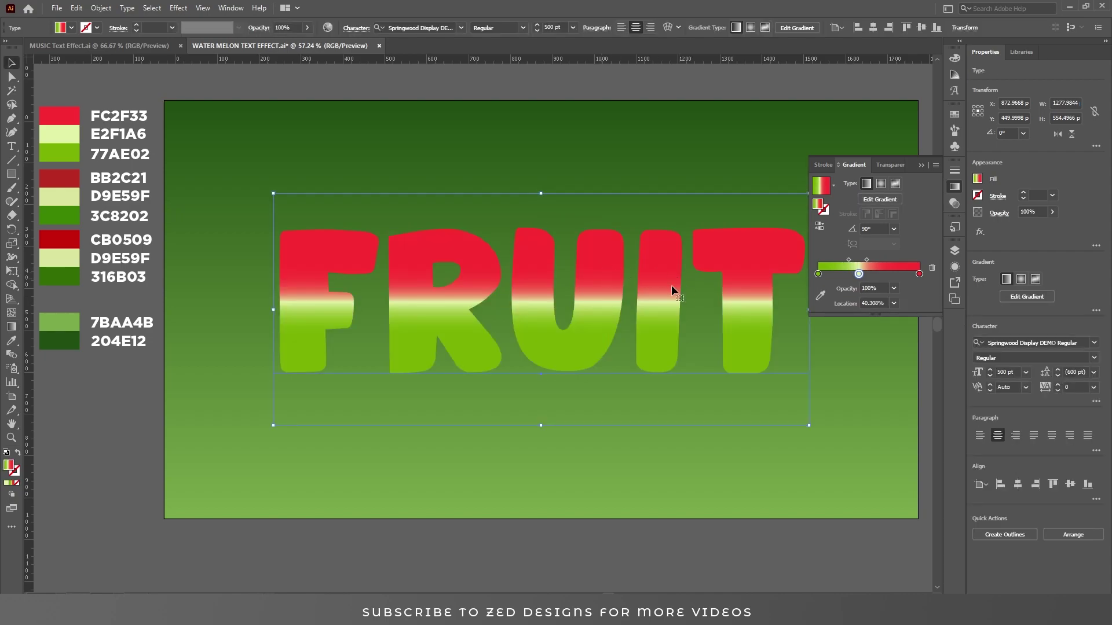
- Duplicate FRUIT's gradient fill and select the lower copy
click(954, 266)
click(827, 307)
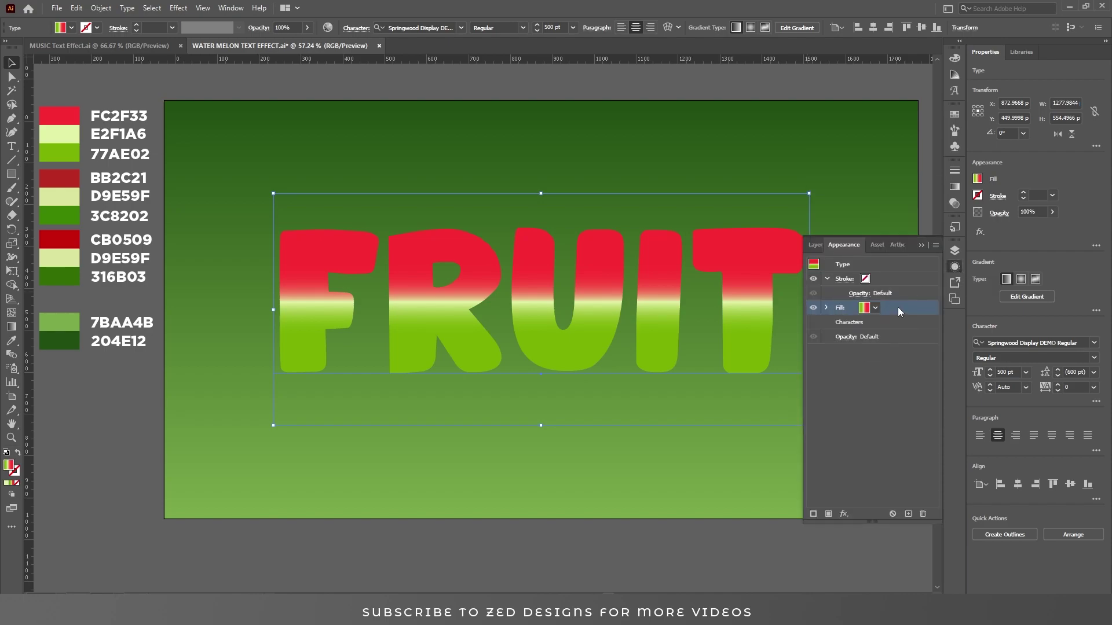
click(908, 513)
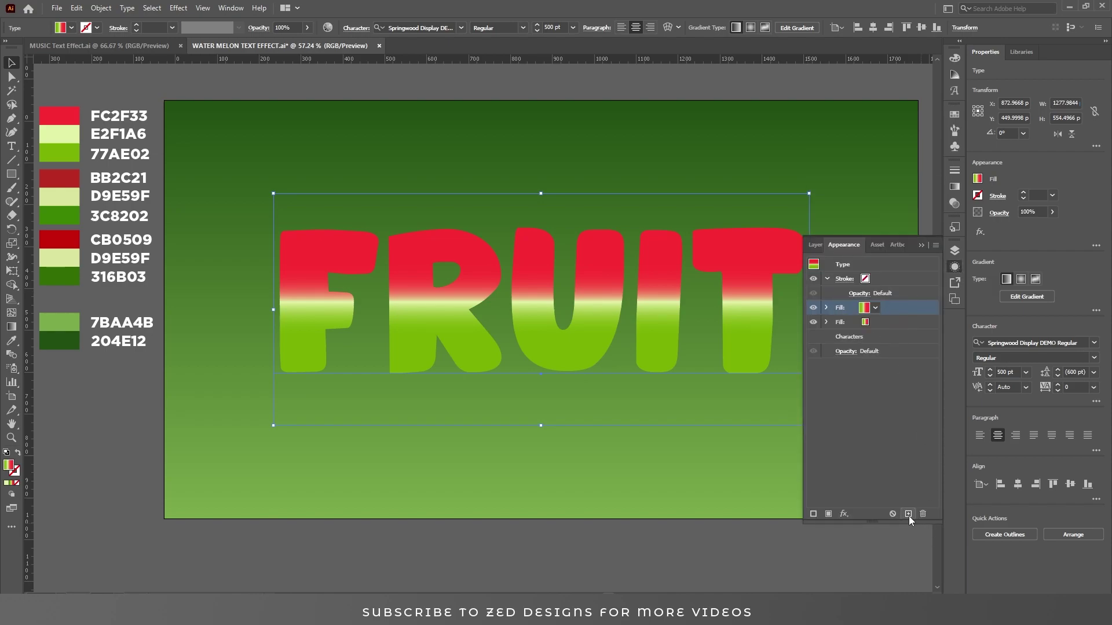
click(882, 323)
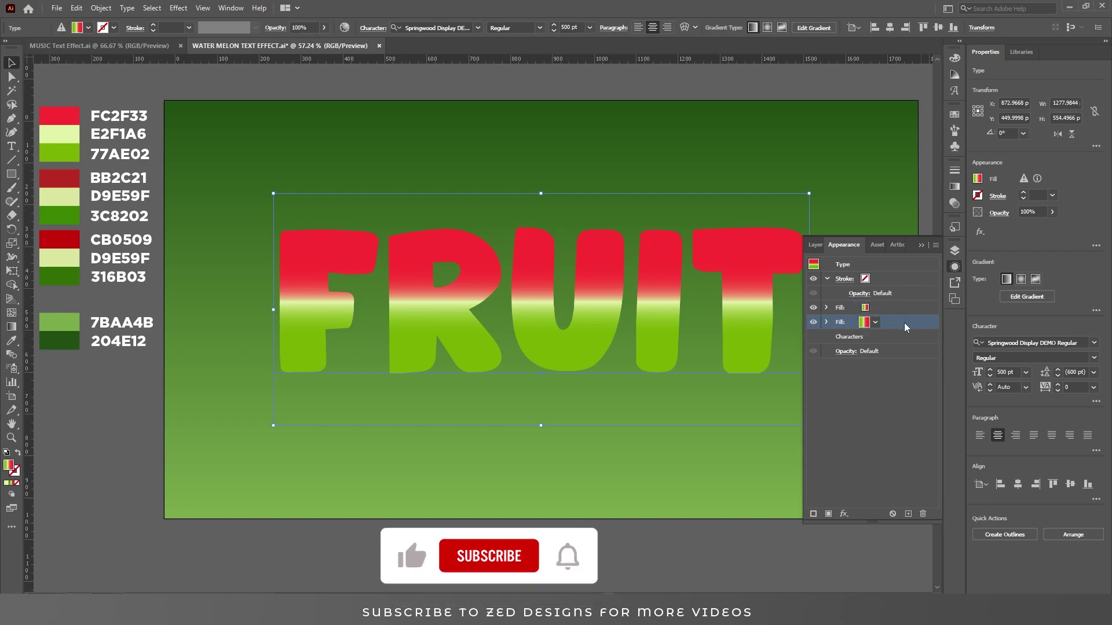
- Apply a Transform effect to that fill with a 0.5 px vertical move and 50 copies
click(844, 514)
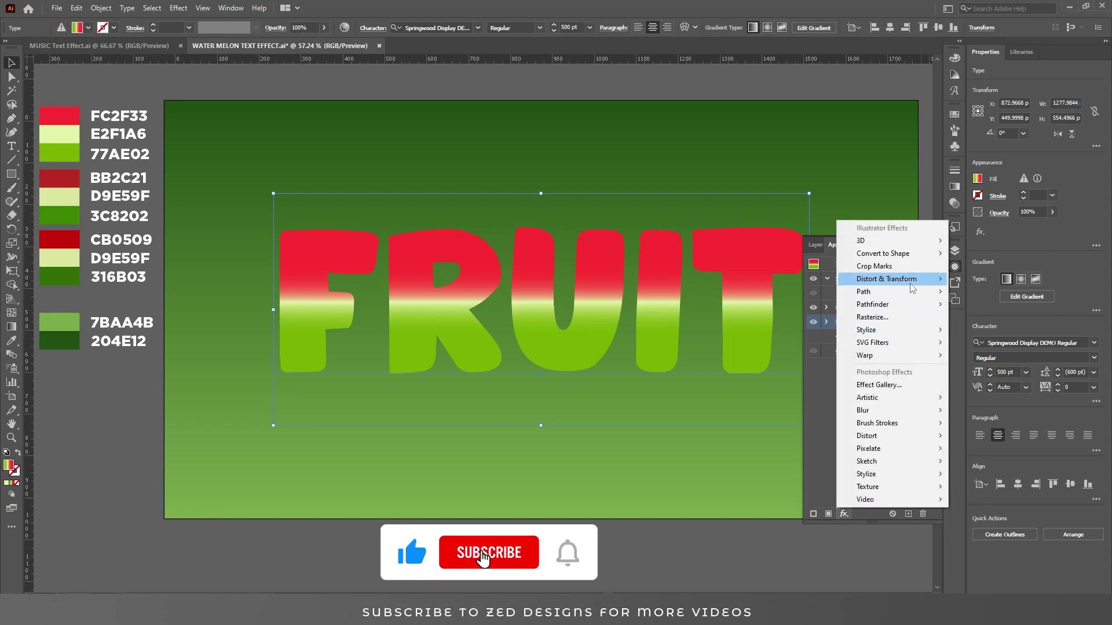
mouse_move(894, 279)
click(983, 317)
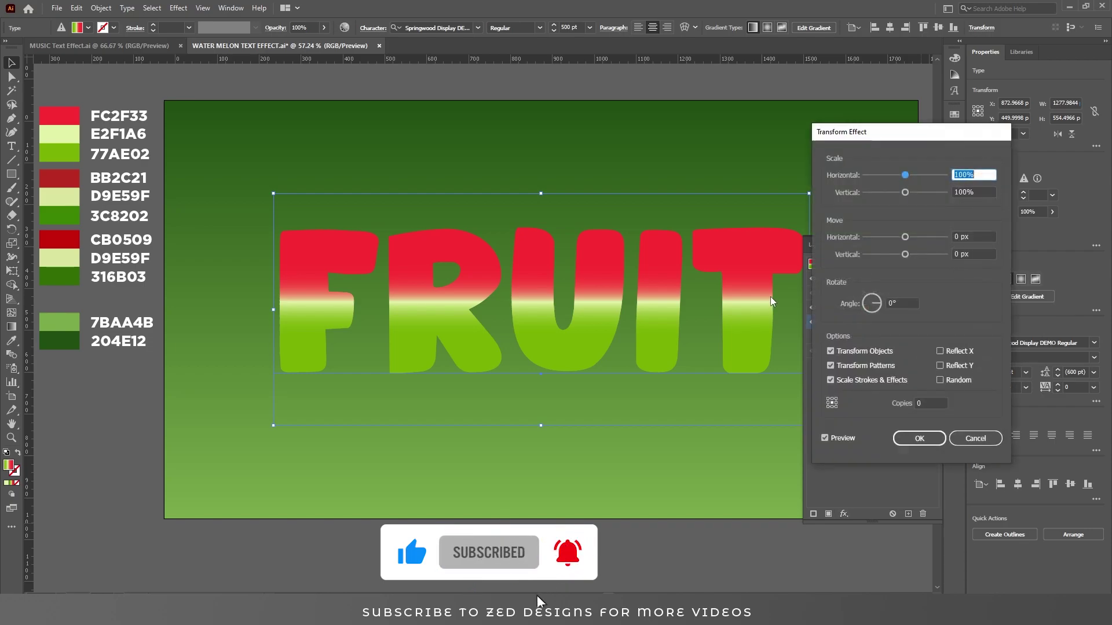
key(Tab)
key(Tab)
key(Tab)
text(0.5)
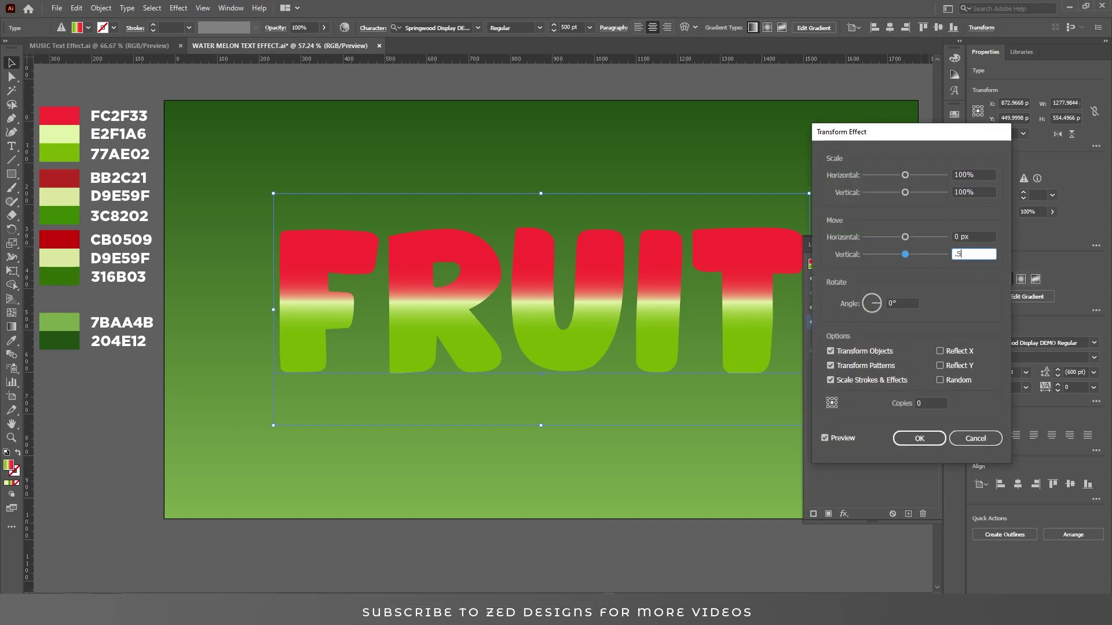
key(Tab)
click(933, 402)
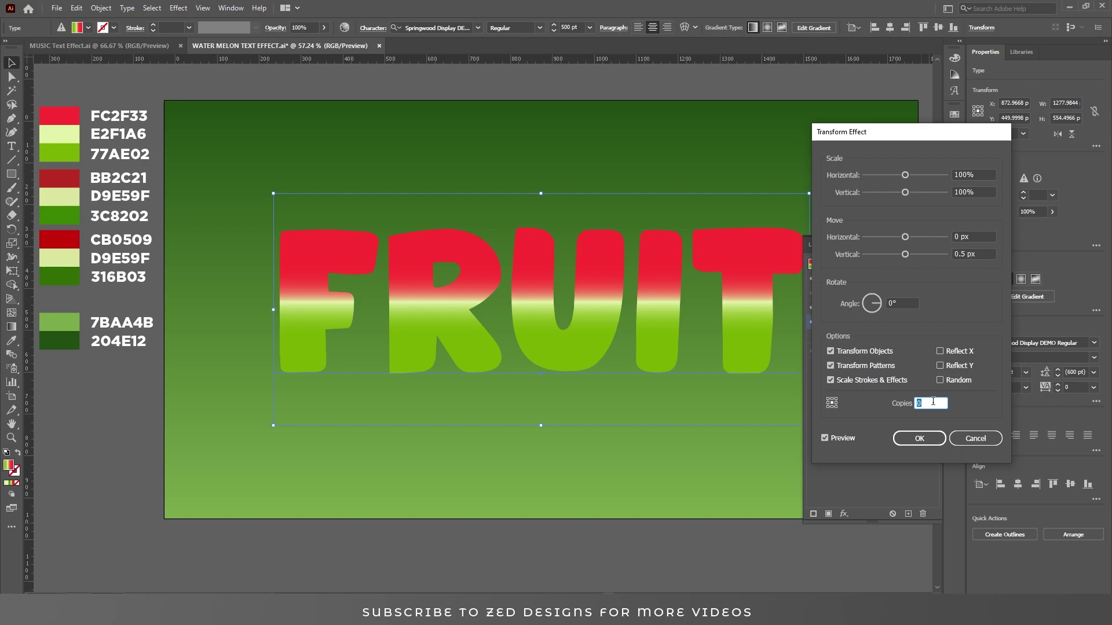
text(50)
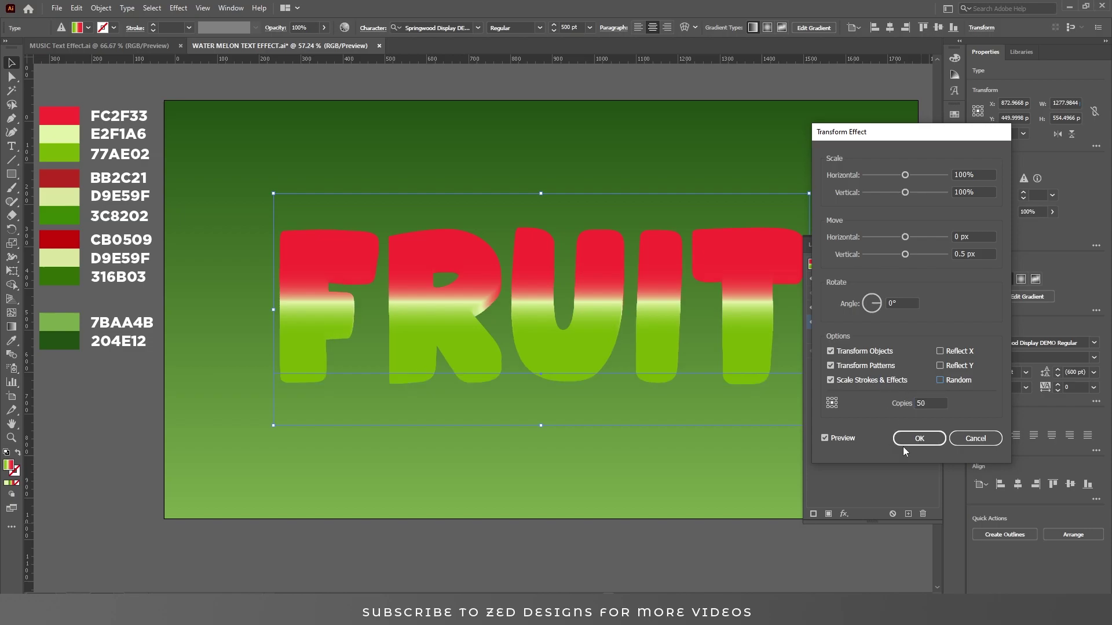
click(917, 438)
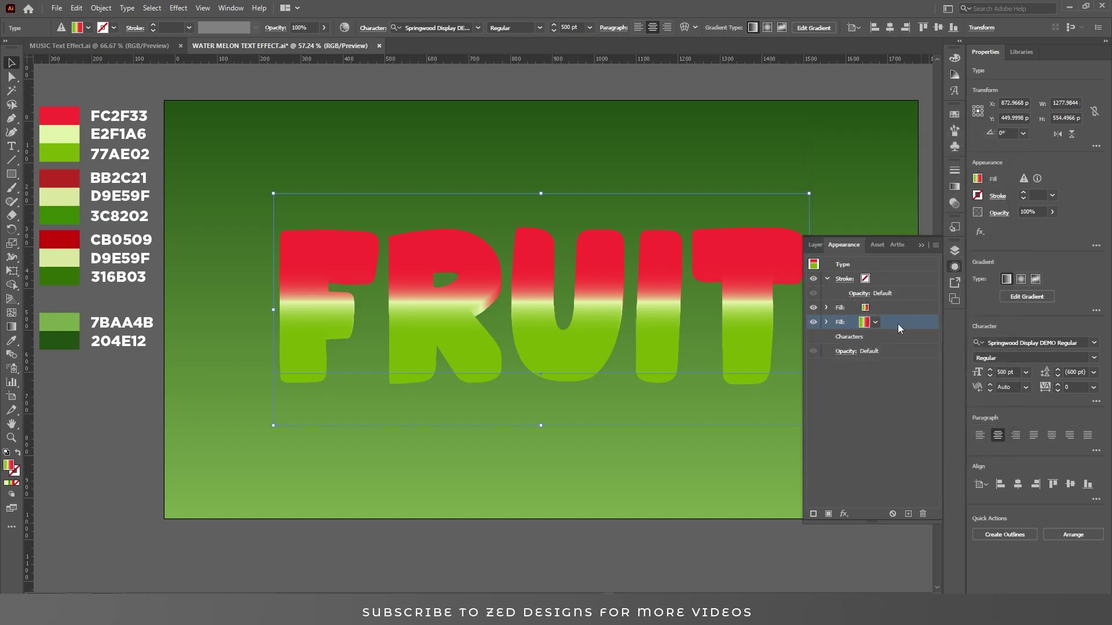
- Change the lower fill's red end stop to darker BB2C21
click(955, 187)
click(919, 273)
double_click(919, 273)
click(894, 375)
text(B)
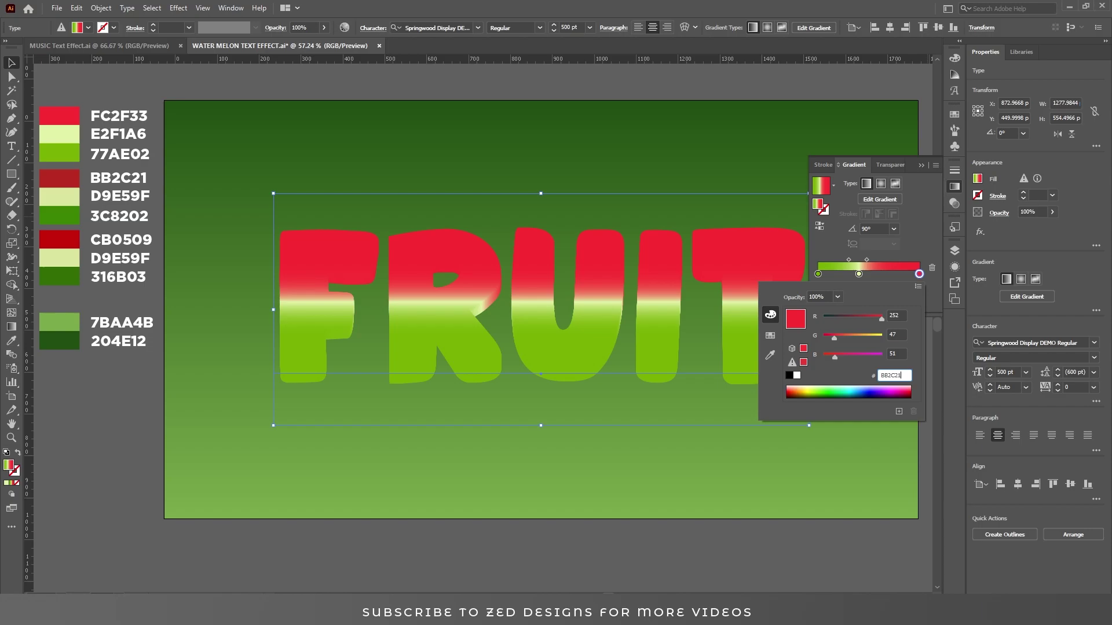
text(B2C21)
key(Return)
- Change the lower fill's middle stop to cream D9E59F
click(859, 274)
double_click(860, 275)
click(897, 374)
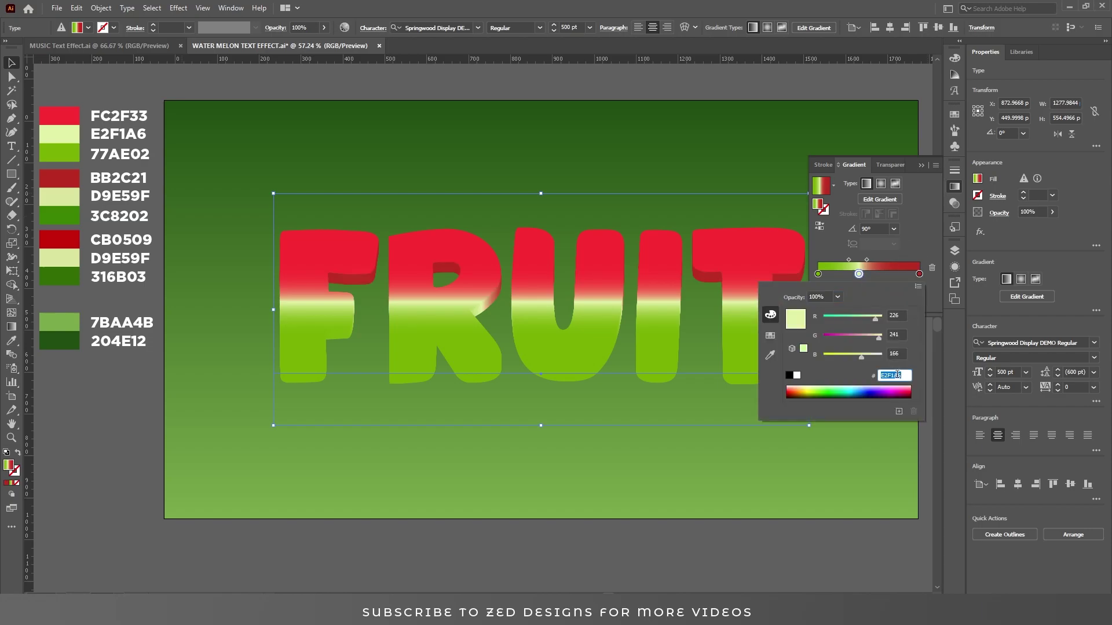
text(D9E59F)
key(Return)
click(818, 274)
- Set the left stop to dark green 3C8202, then select the second row of swatches
click(819, 273)
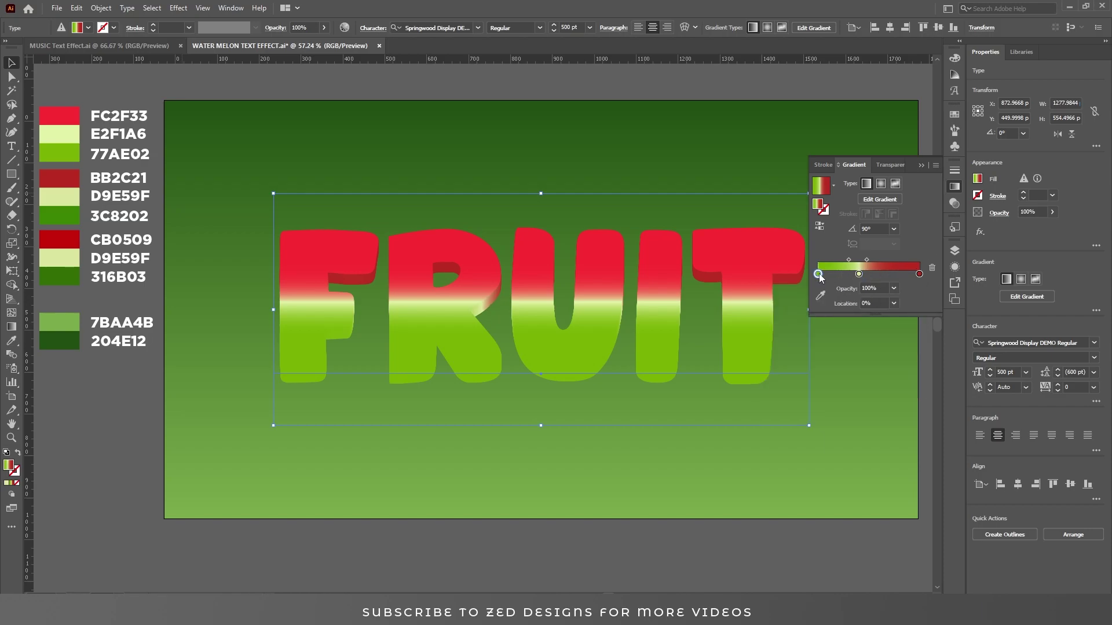
double_click(818, 274)
click(895, 375)
text(3C8202)
key(Tab)
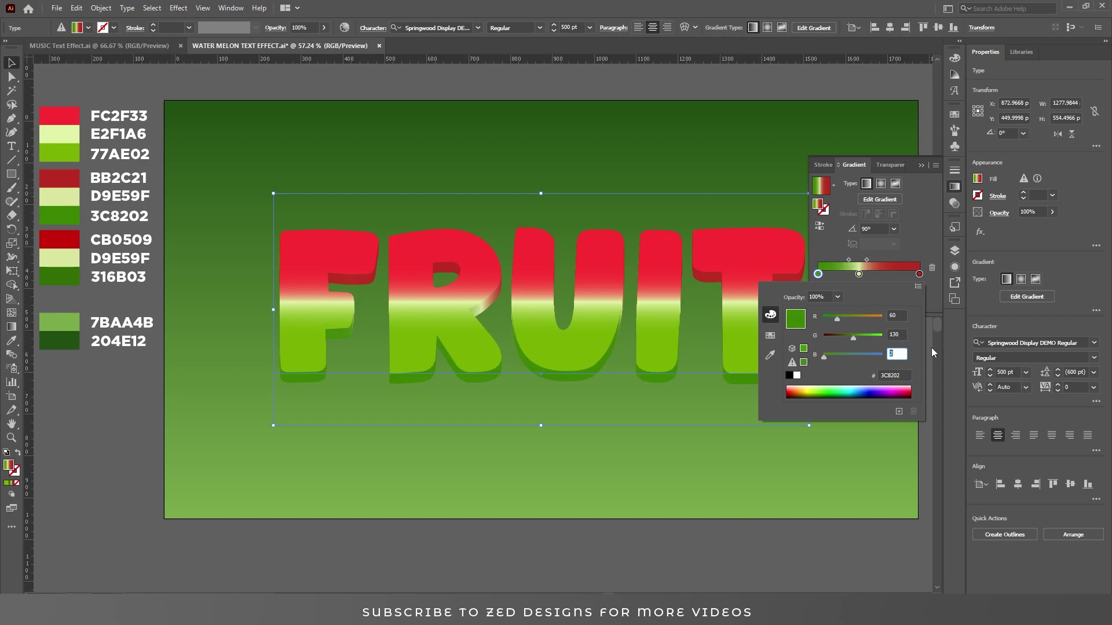
click(929, 238)
click(954, 266)
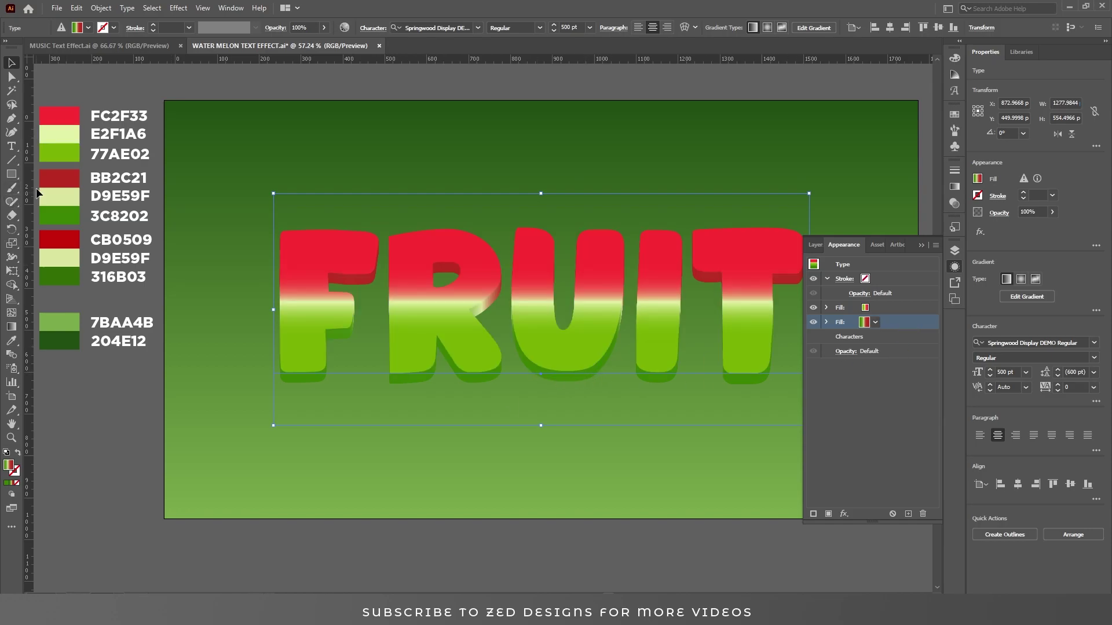
drag(69, 183, 69, 183)
drag(78, 189, 151, 227)
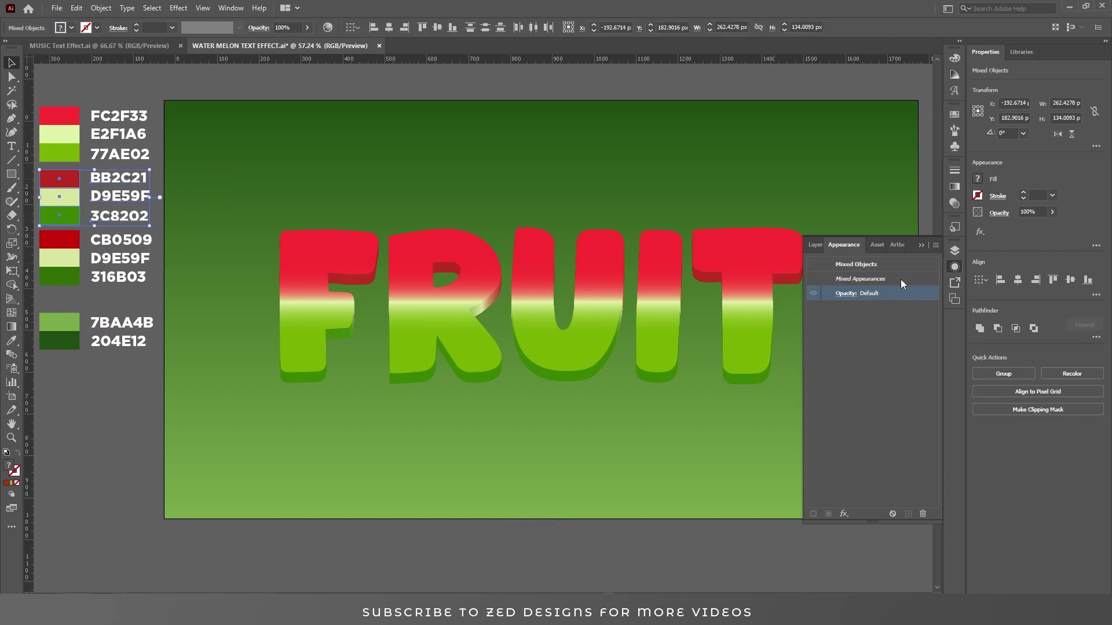
- Reorder FRUIT's gradient fills and add a duplicate fill coloured black
click(825, 319)
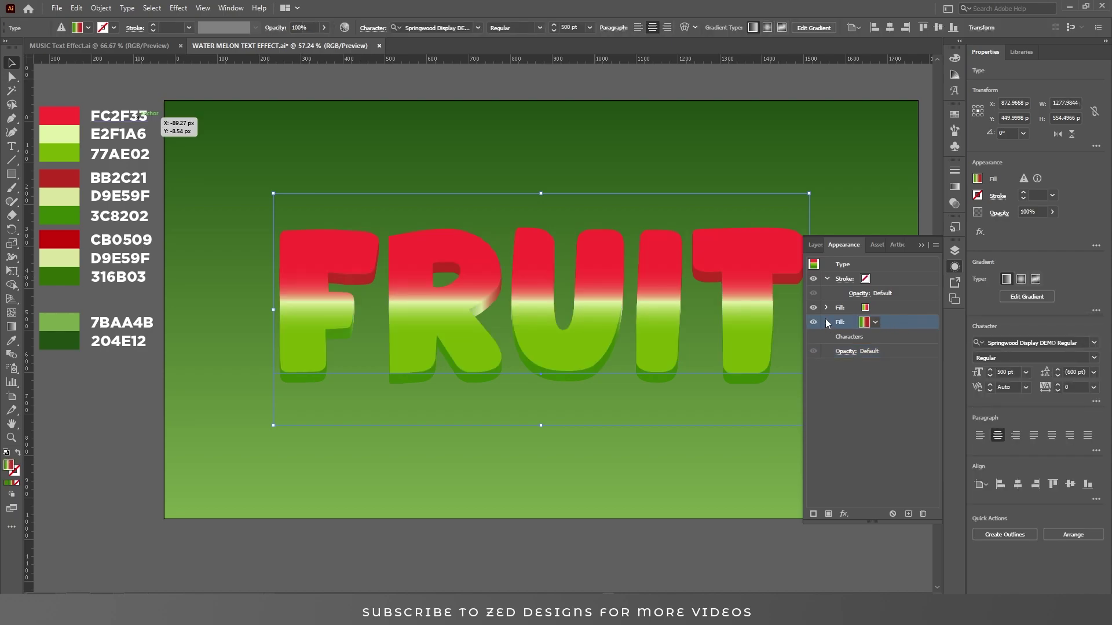
drag(832, 324, 895, 310)
click(909, 512)
click(874, 308)
click(776, 327)
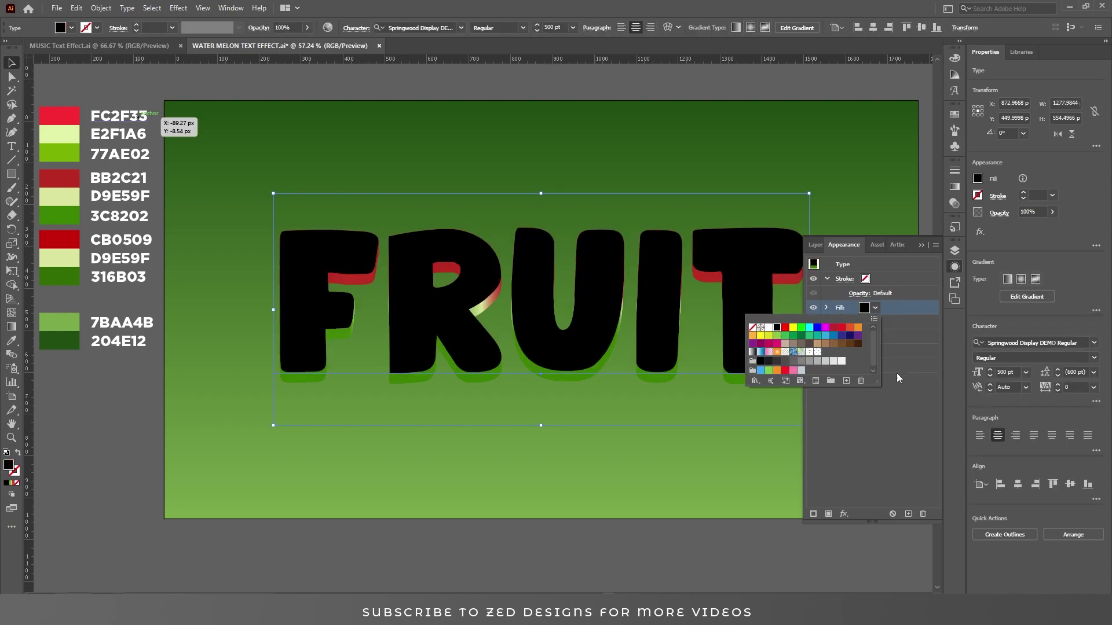
click(902, 389)
- Shift the black fill 25 px down with a Transform effect and select the bottom fill
click(850, 513)
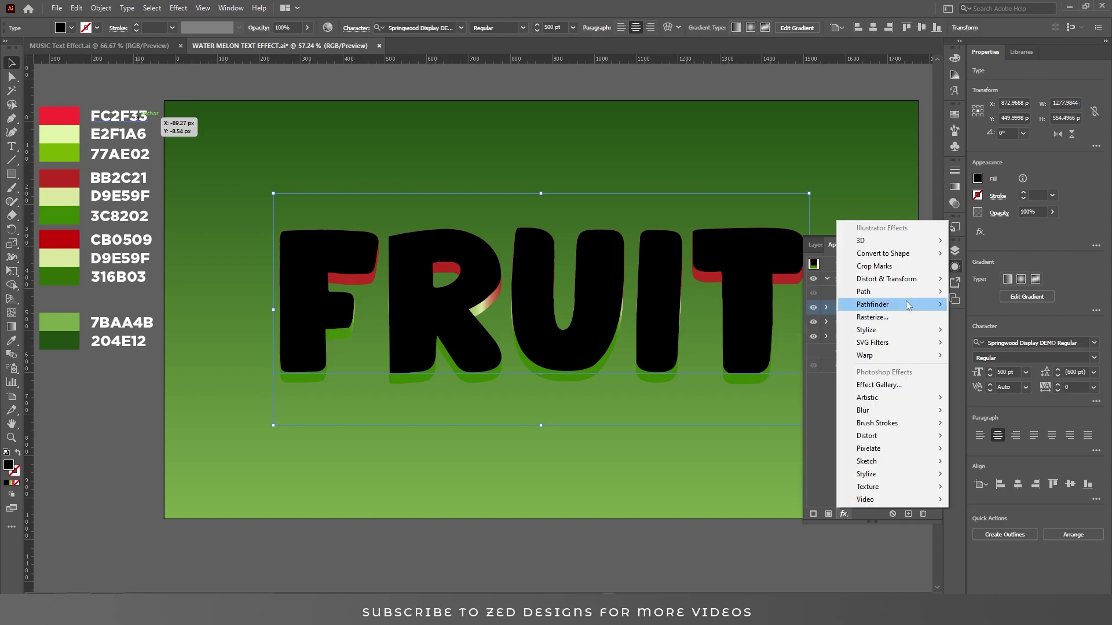
mouse_move(903, 279)
click(979, 321)
key(Tab)
key(Tab)
text(25)
key(Tab)
click(915, 435)
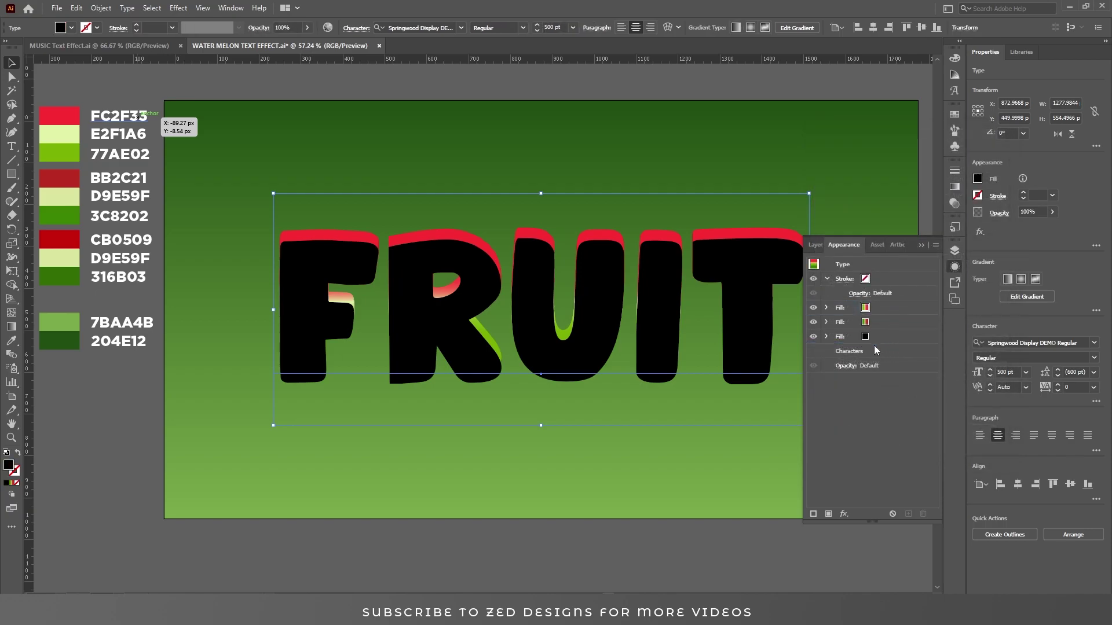
click(889, 341)
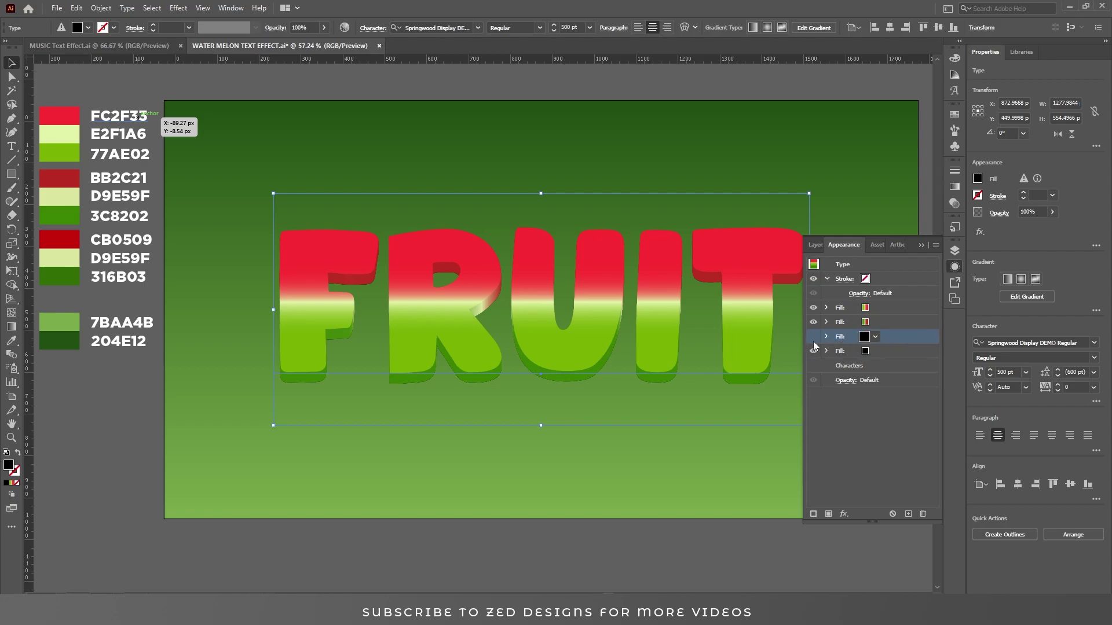
click(886, 351)
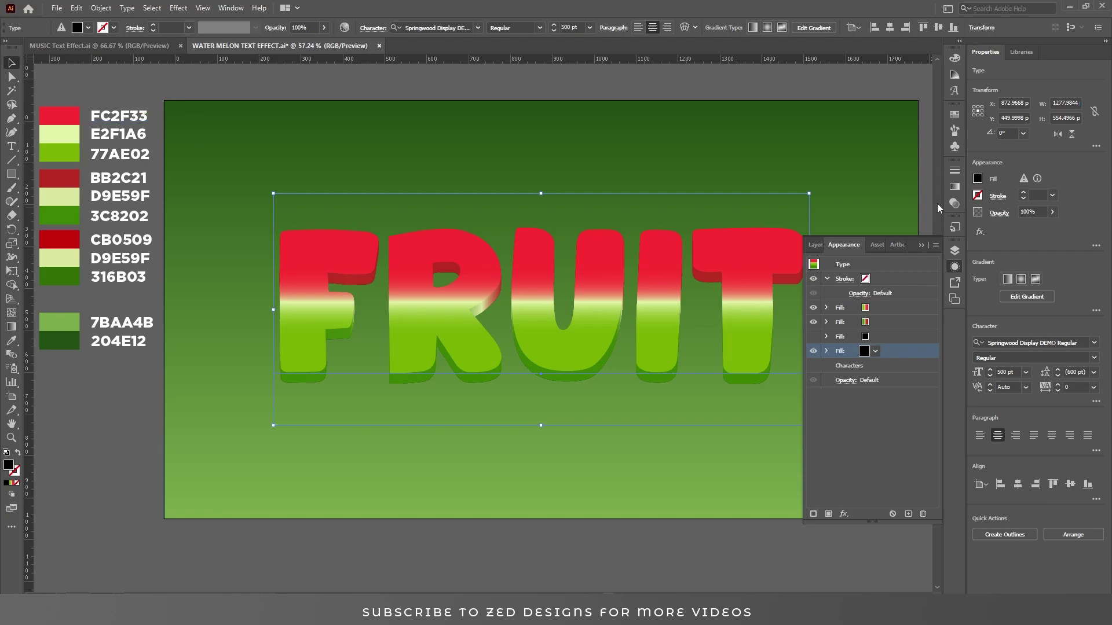
click(954, 186)
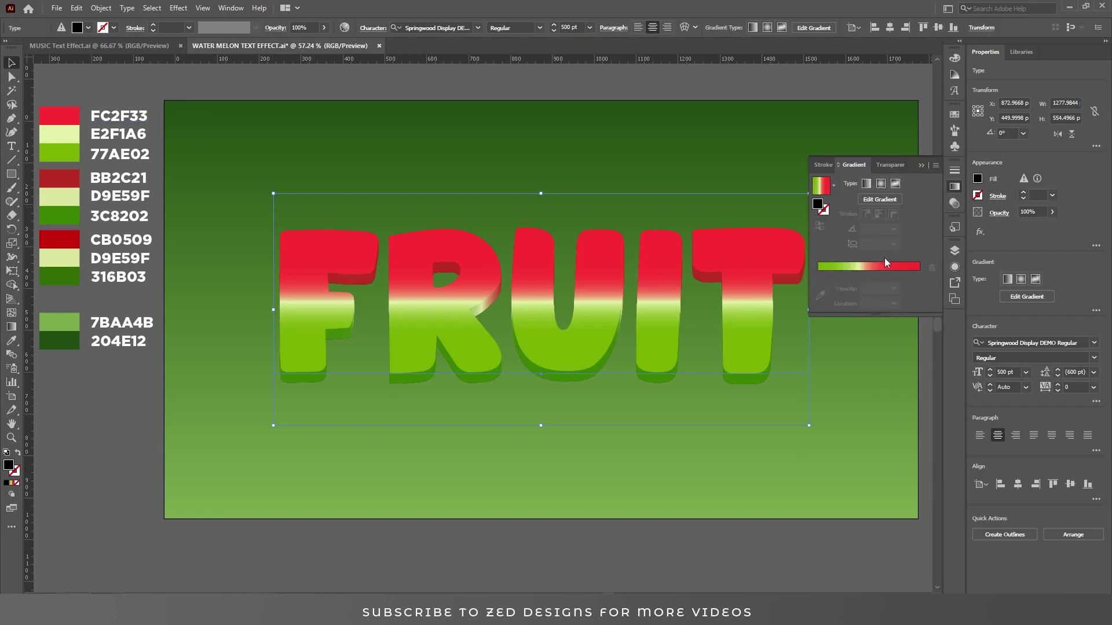
- Make the bottom fill a 90° linear gradient with a dark red CB0509 end stop
click(835, 186)
click(871, 231)
click(866, 184)
click(893, 229)
click(906, 292)
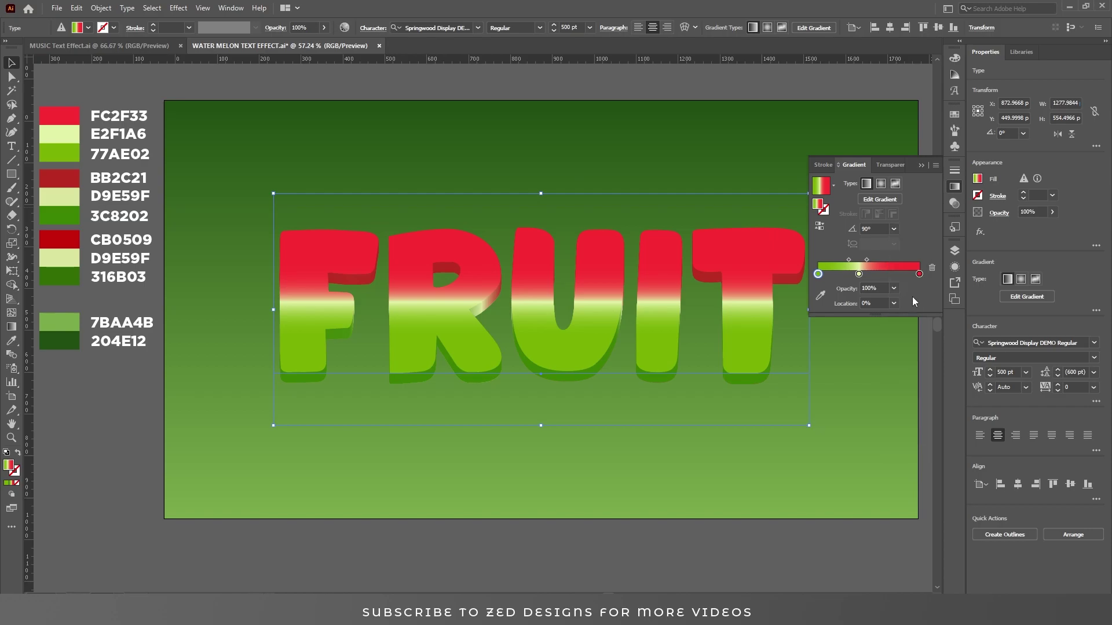
click(918, 276)
double_click(919, 274)
click(899, 375)
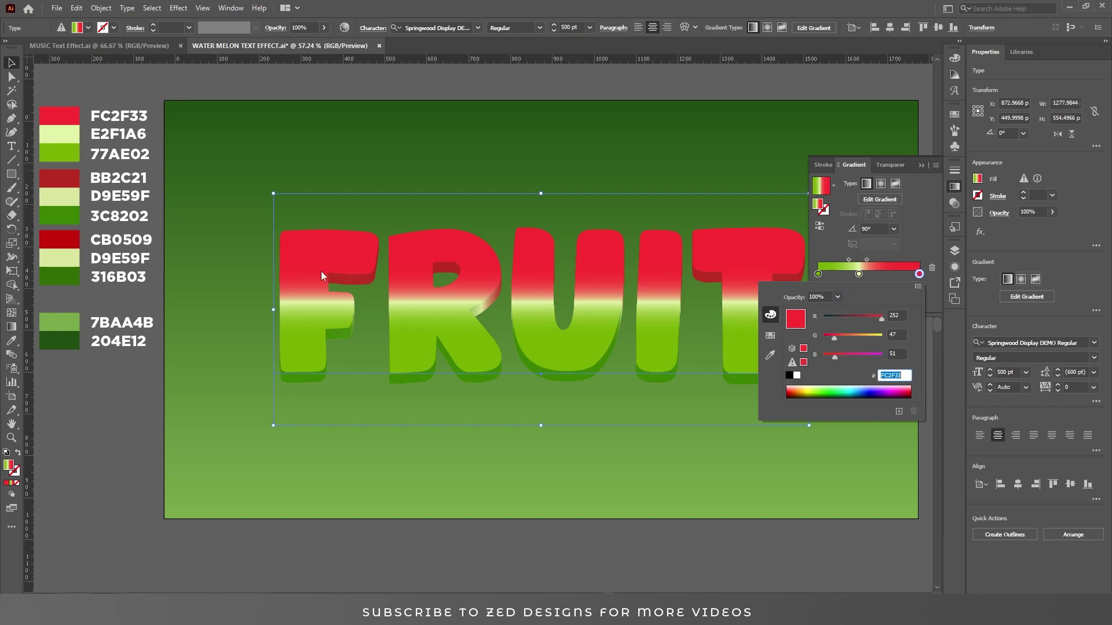
text(CB0509)
key(Return)
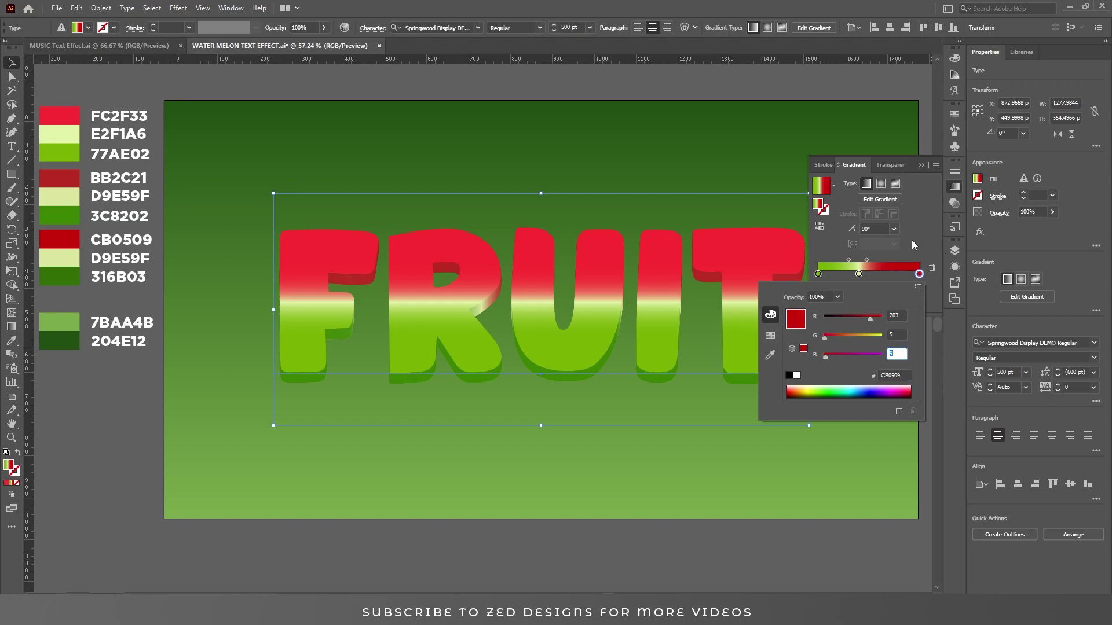
- Set the middle stop to cream D9E59F and the other end to dark green 316B03
double_click(859, 274)
click(895, 375)
text(D9E59F)
key(Return)
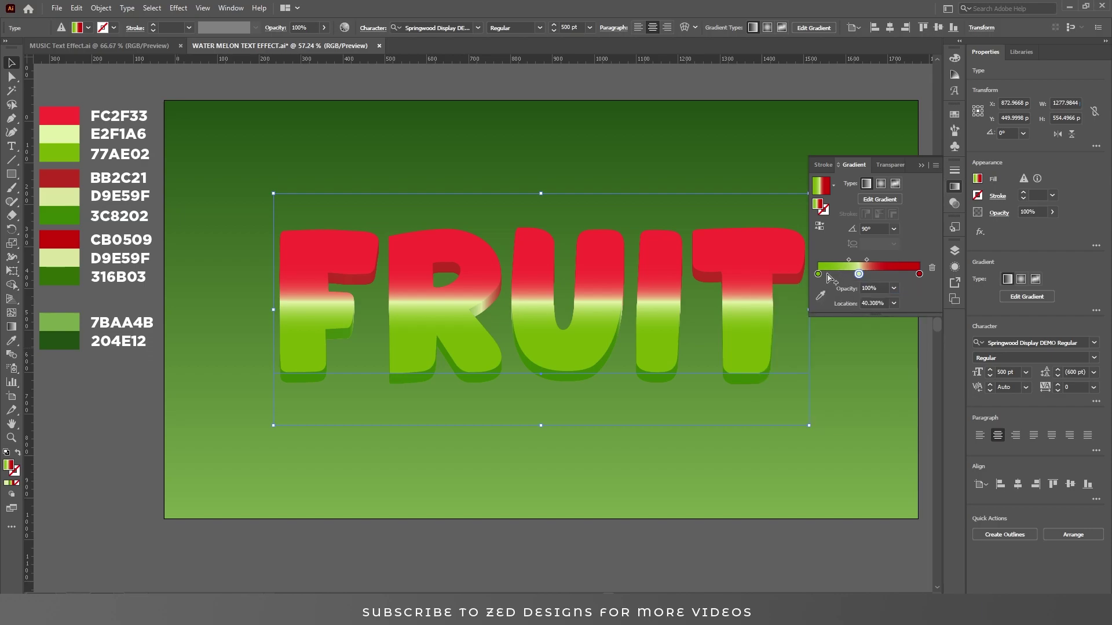
double_click(818, 274)
click(893, 376)
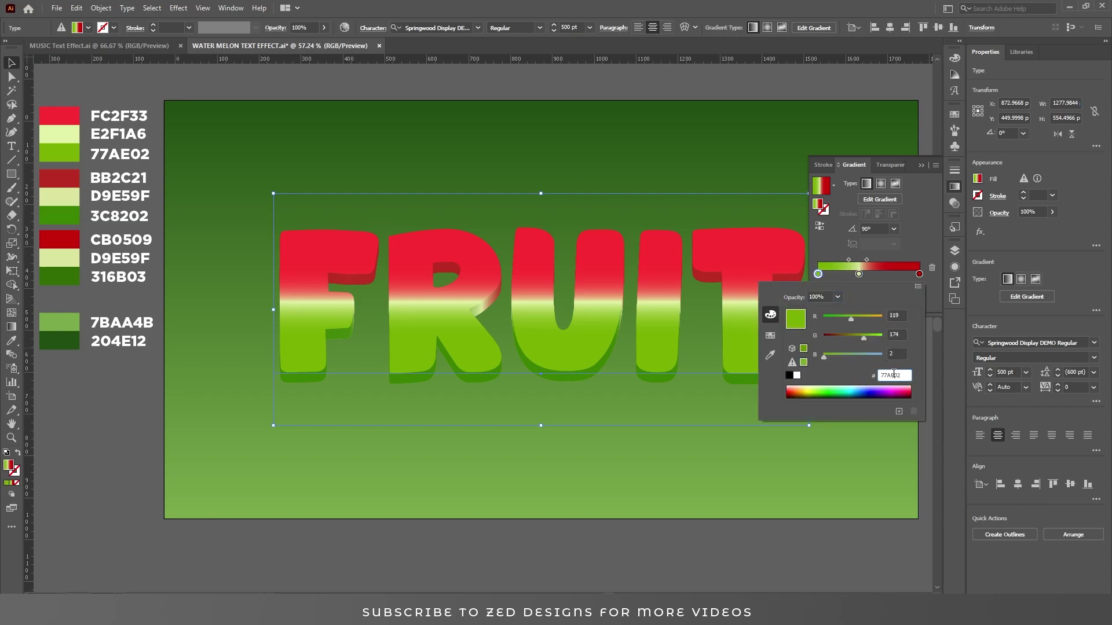
text(316B03)
key(Return)
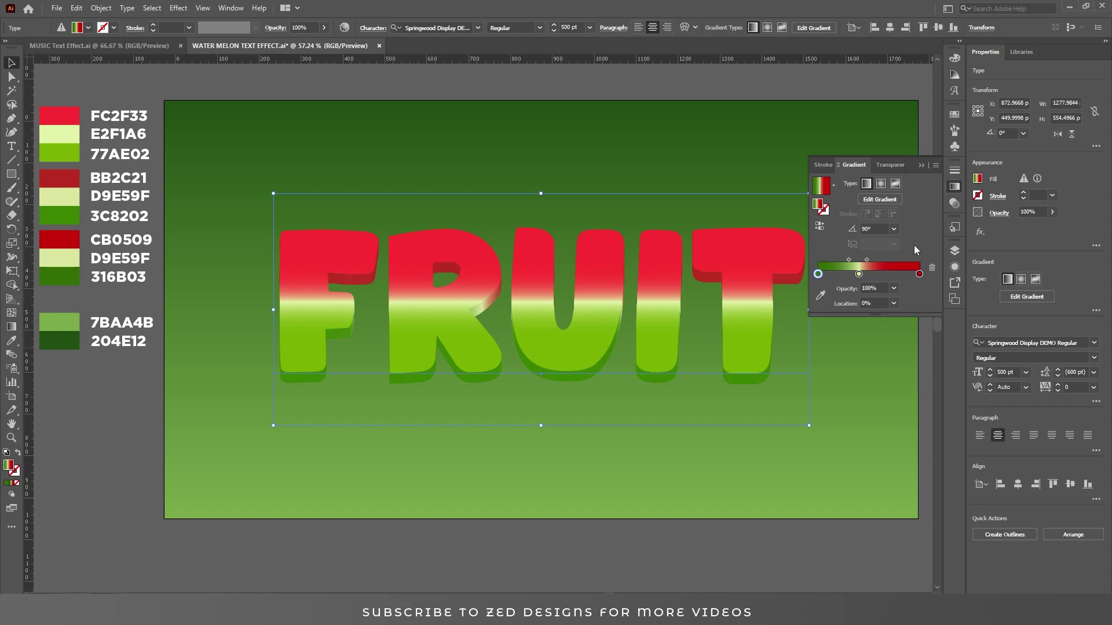
click(955, 265)
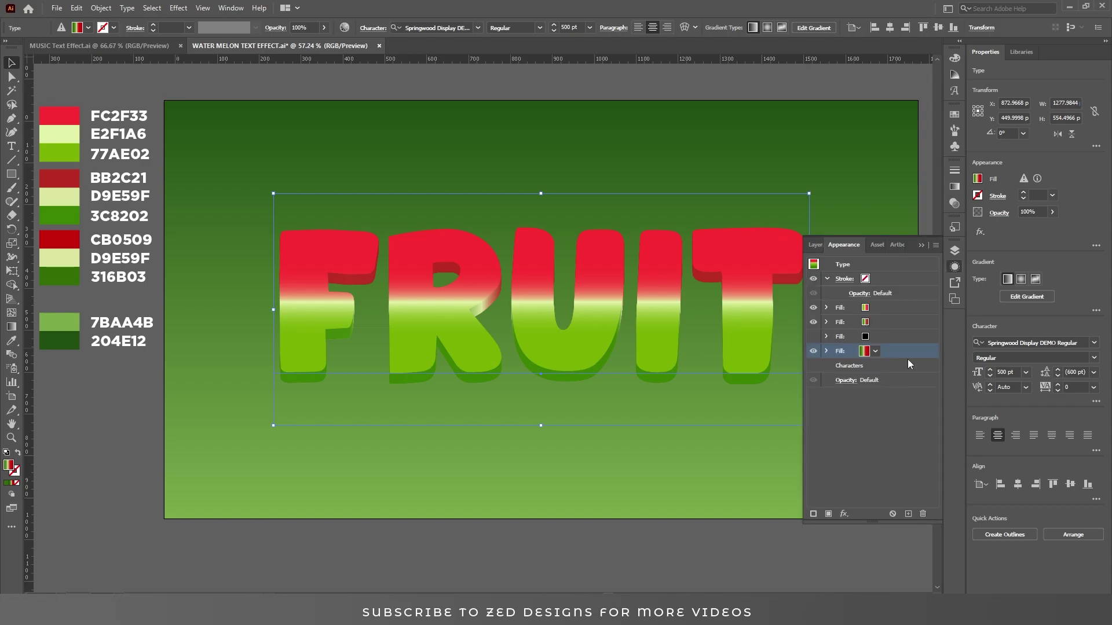
- Apply a 25 px Offset Path with Round joins to FRUIT's bottom gradient fill
click(845, 515)
mouse_move(880, 304)
click(984, 292)
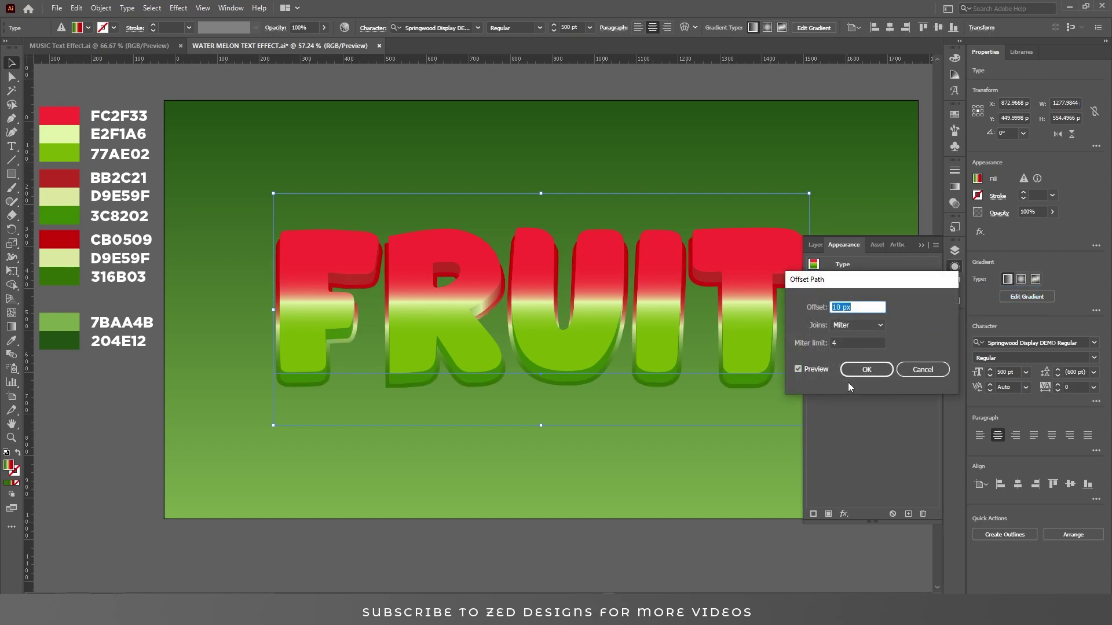
click(857, 324)
click(853, 351)
text(35)
key(Tab)
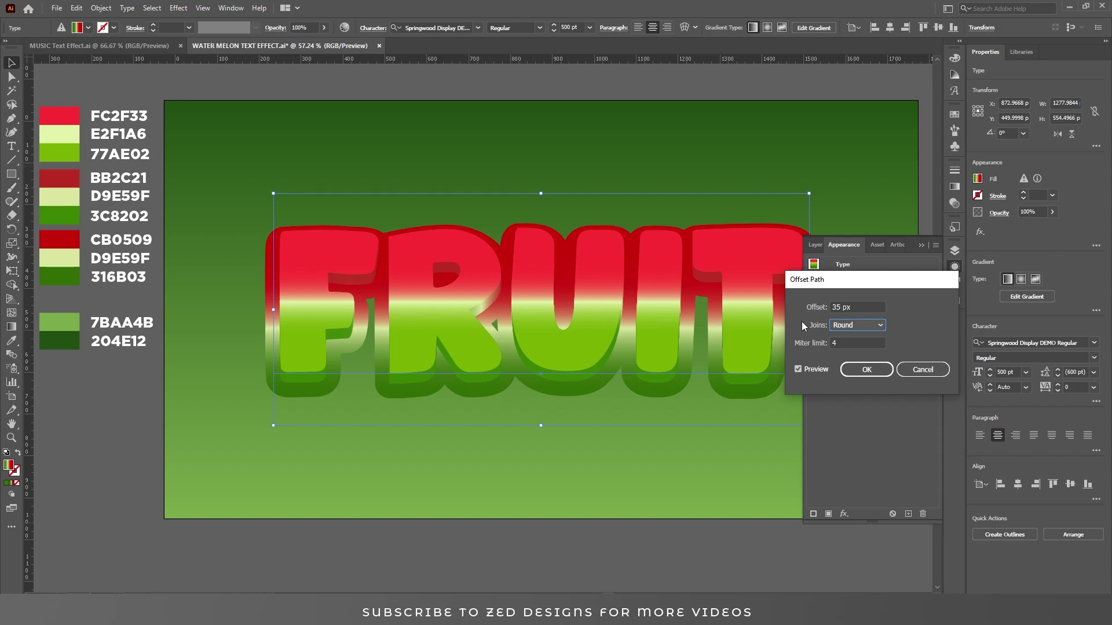
key(shift+Tab)
text(25)
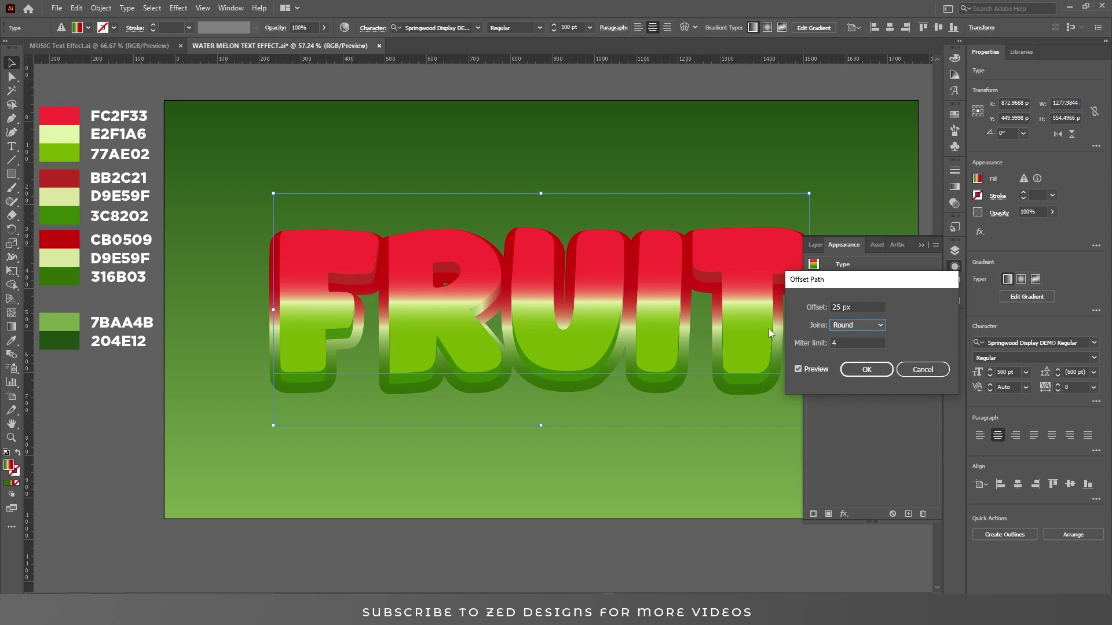
key(shift+Tab)
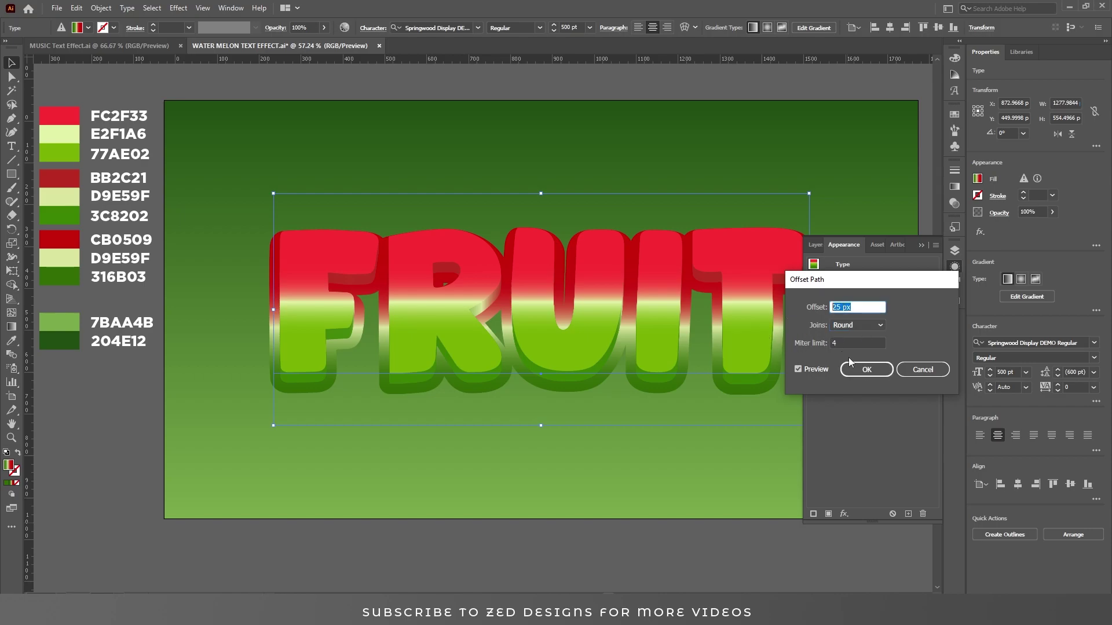
click(865, 371)
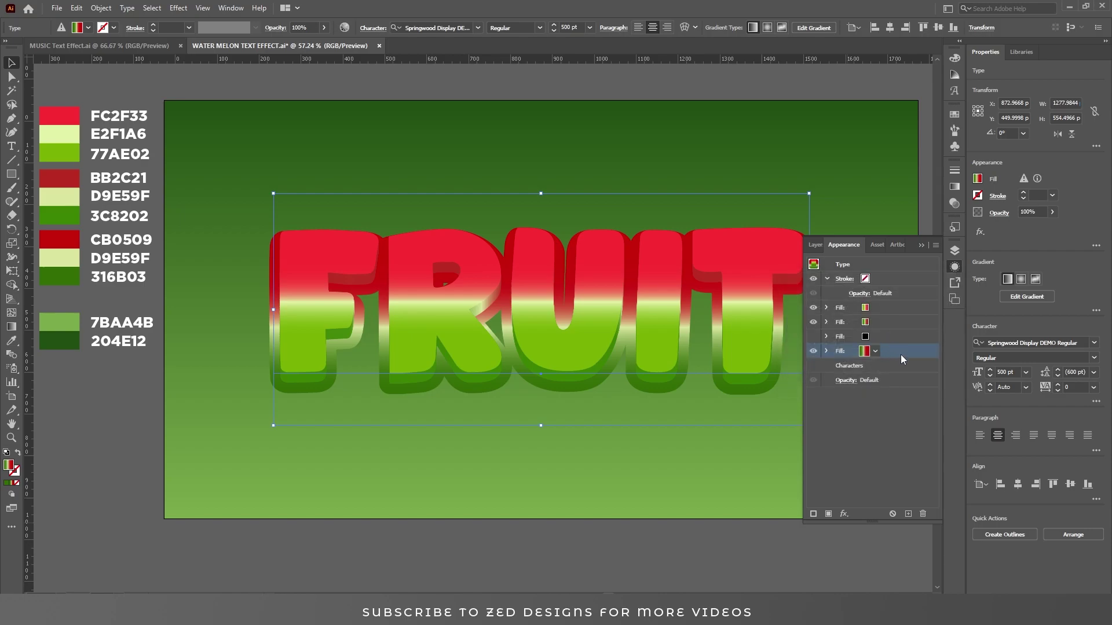
- Duplicate the bottom fill and give the copy a Transform of 0.5 px vertical move with 80 copies
click(907, 513)
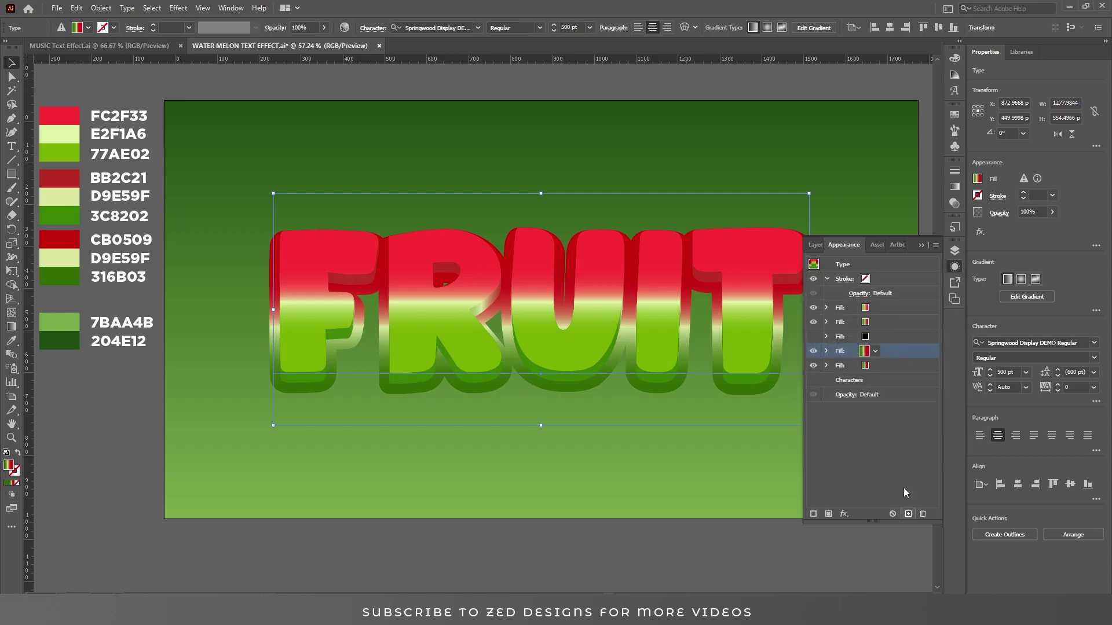
click(886, 365)
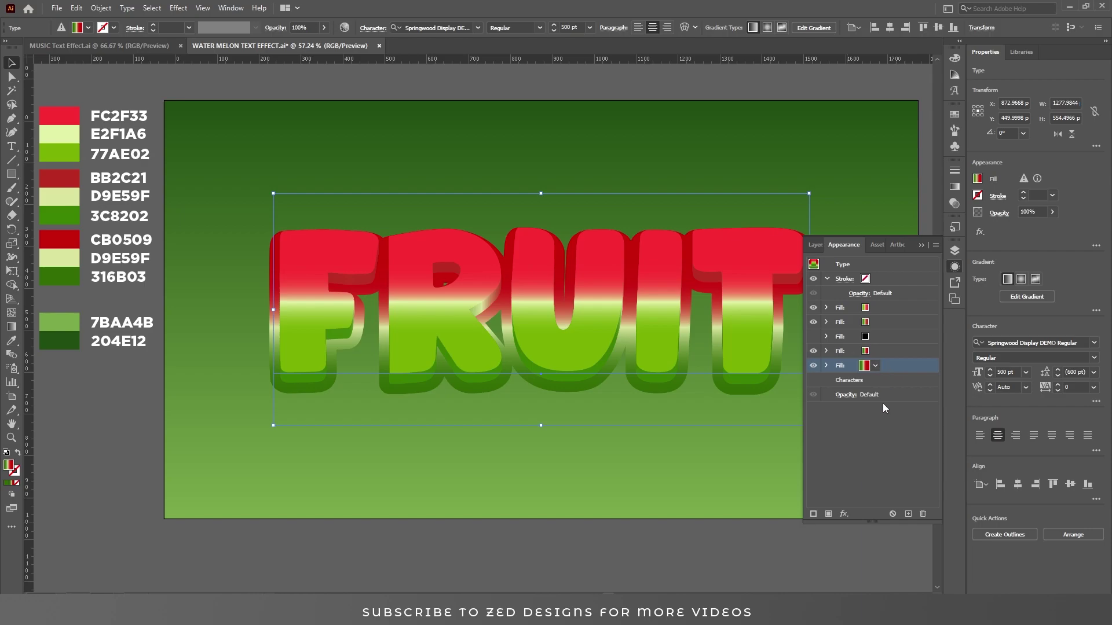
click(847, 513)
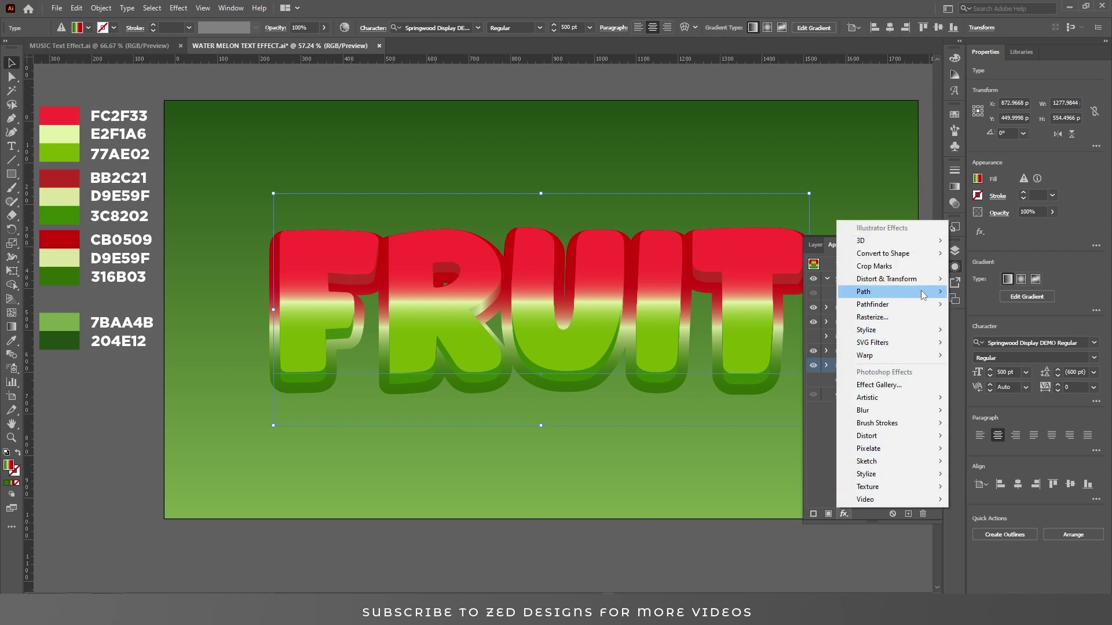
mouse_move(925, 286)
click(983, 317)
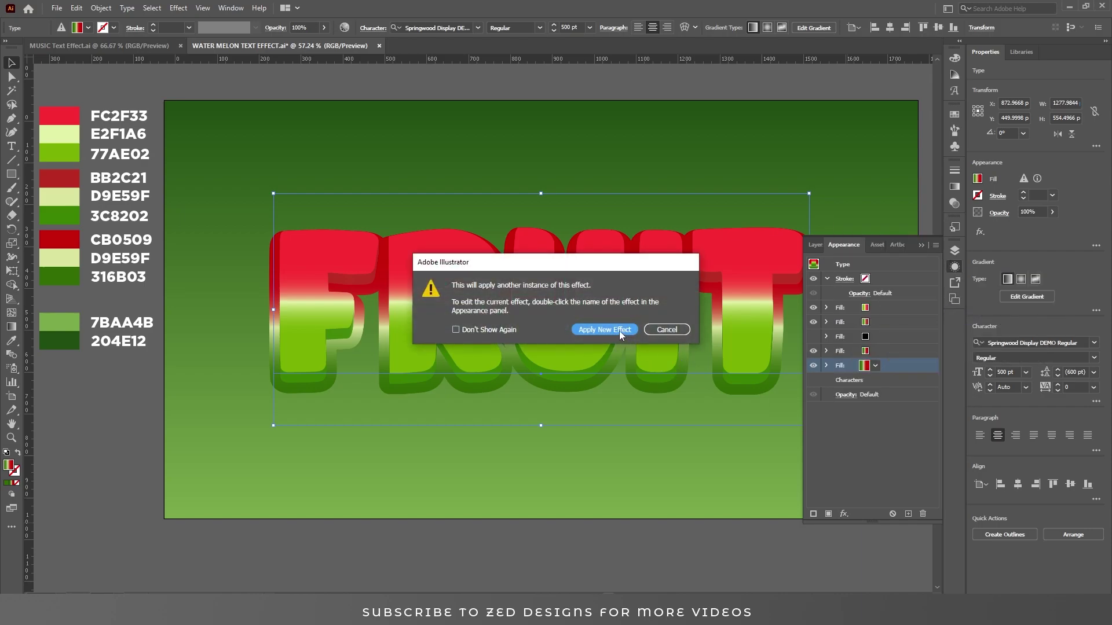
key(Return)
key(Tab)
key(Tab)
key(Tab)
text(0.5)
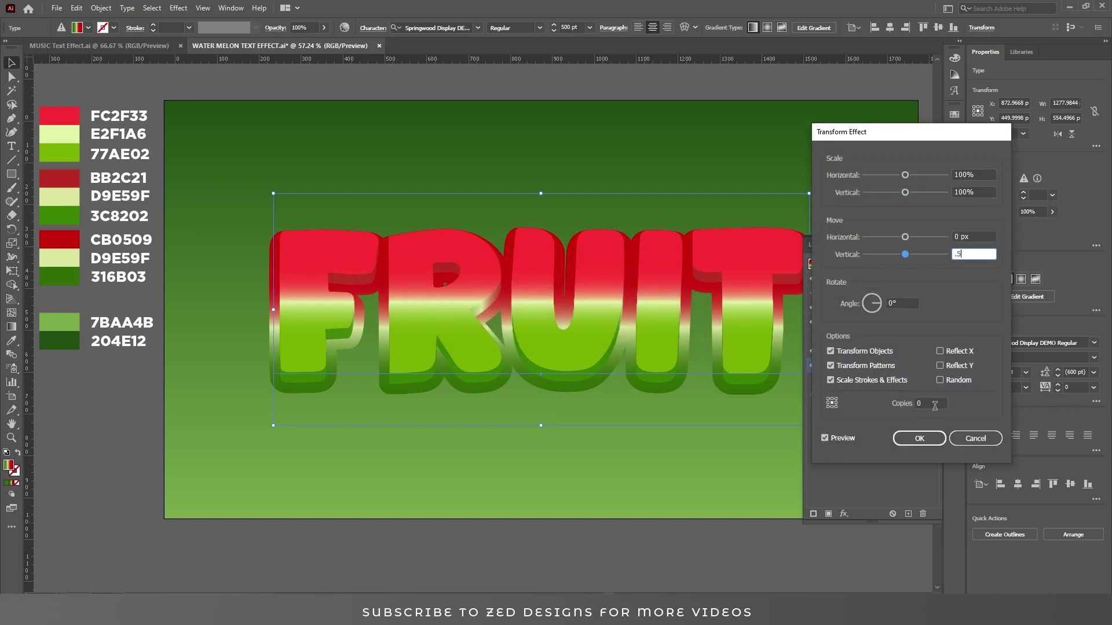
click(934, 403)
text(80)
key(Tab)
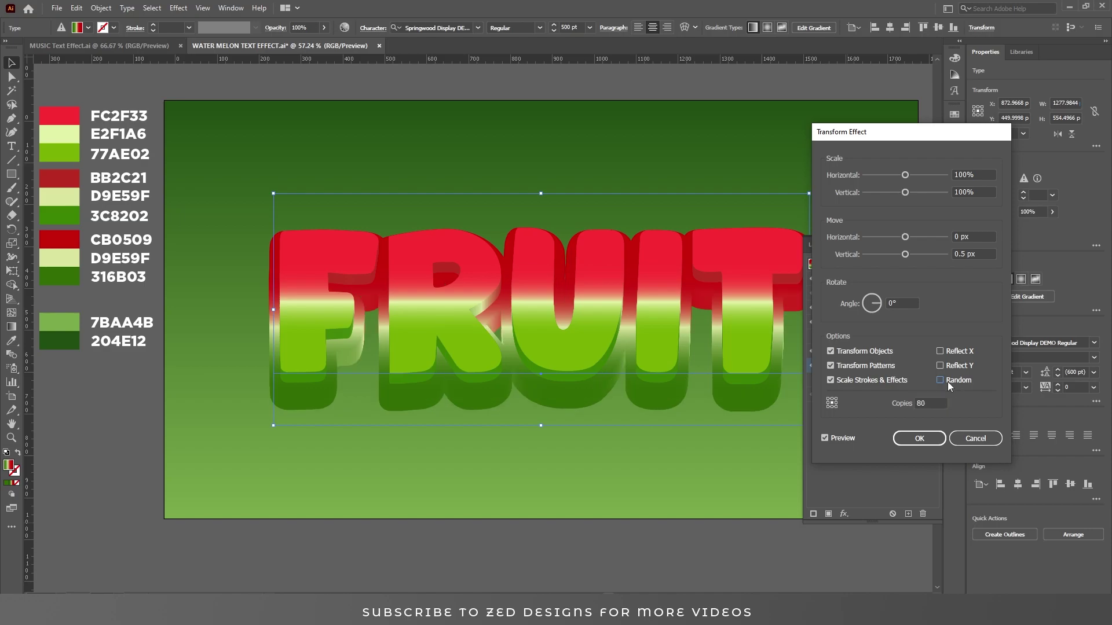
click(918, 440)
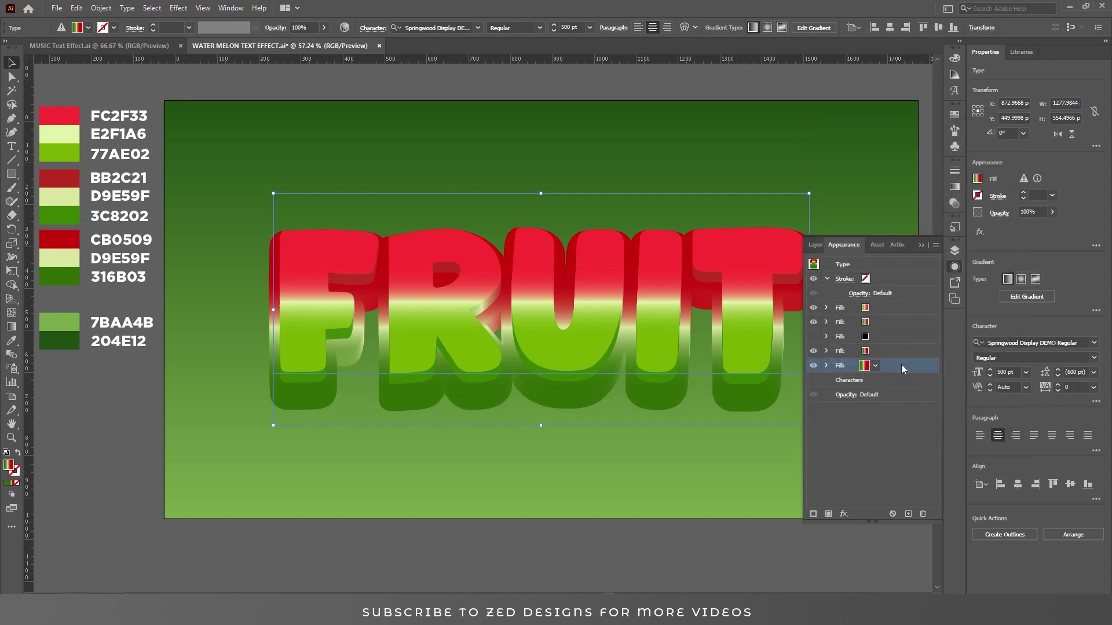
- Give the fill a black (000000) Inner Glow at 30% opacity with 30 px blur
click(844, 514)
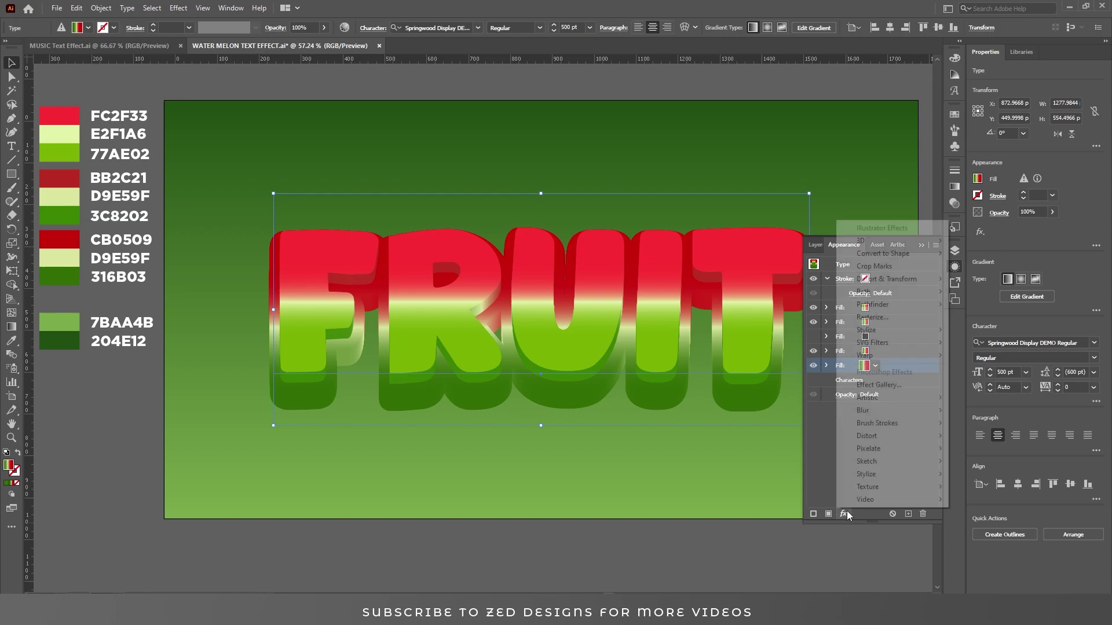
mouse_move(904, 330)
click(979, 355)
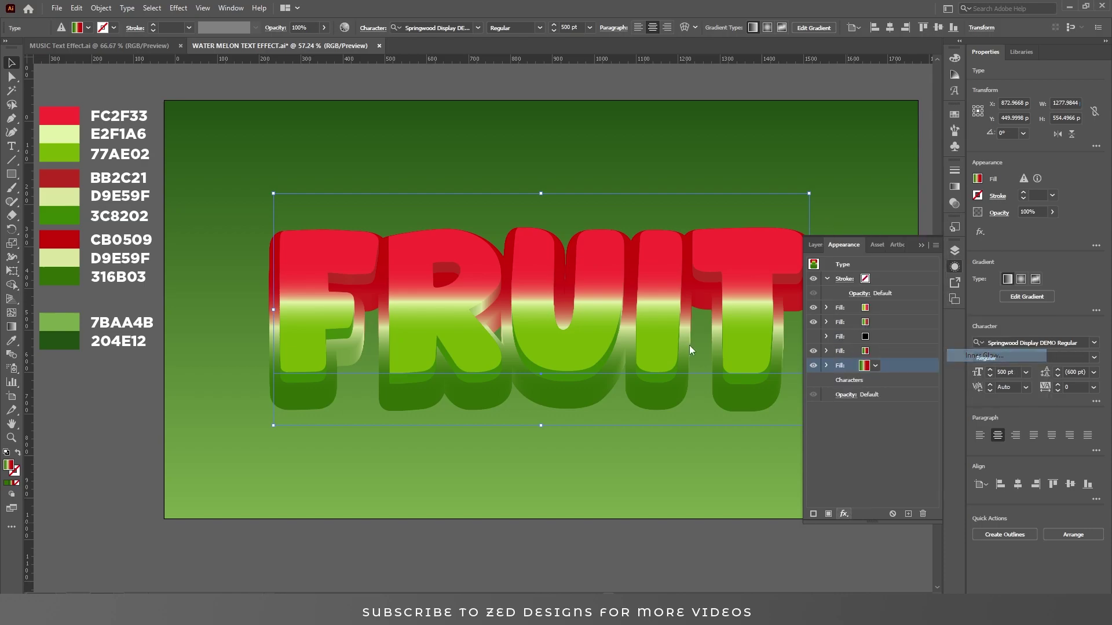
click(865, 287)
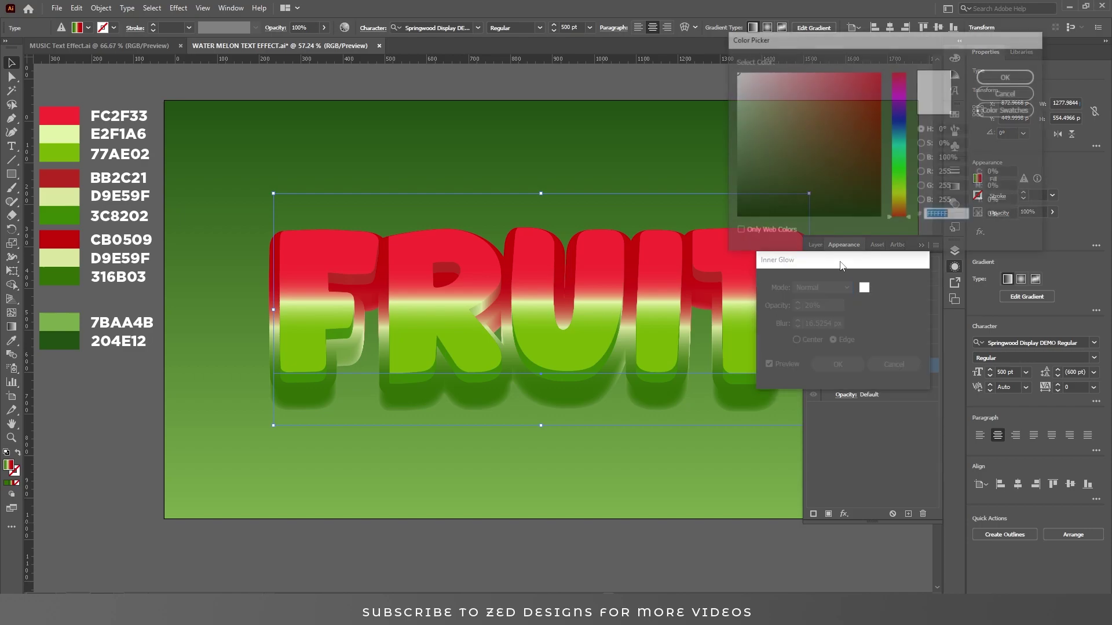
drag(824, 182, 732, 220)
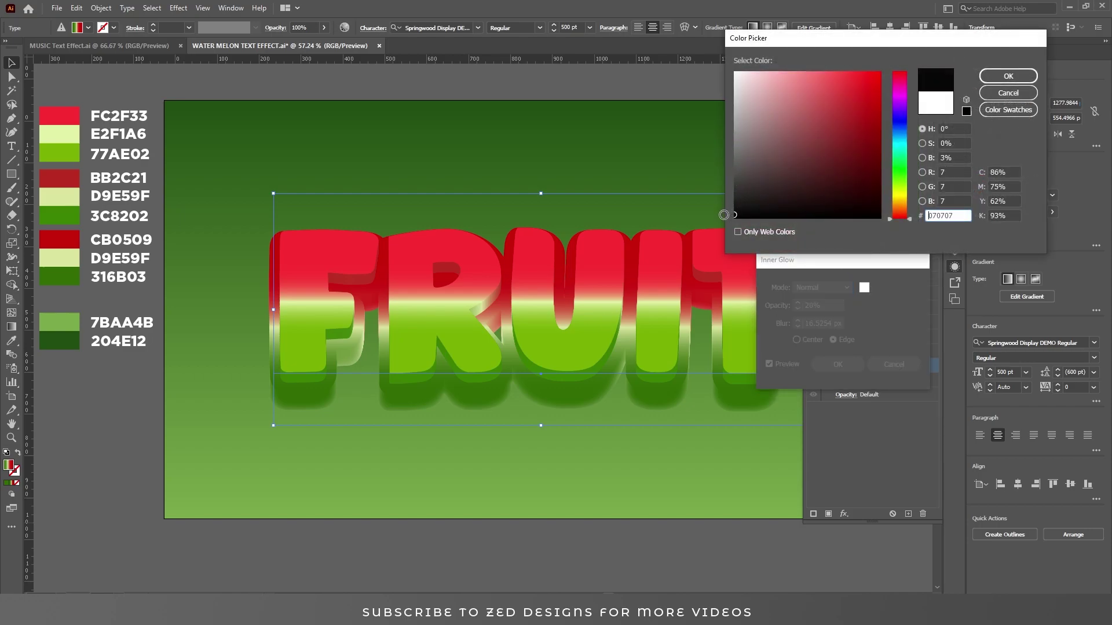
click(1008, 76)
text(30)
key(Tab)
text(30)
key(Tab)
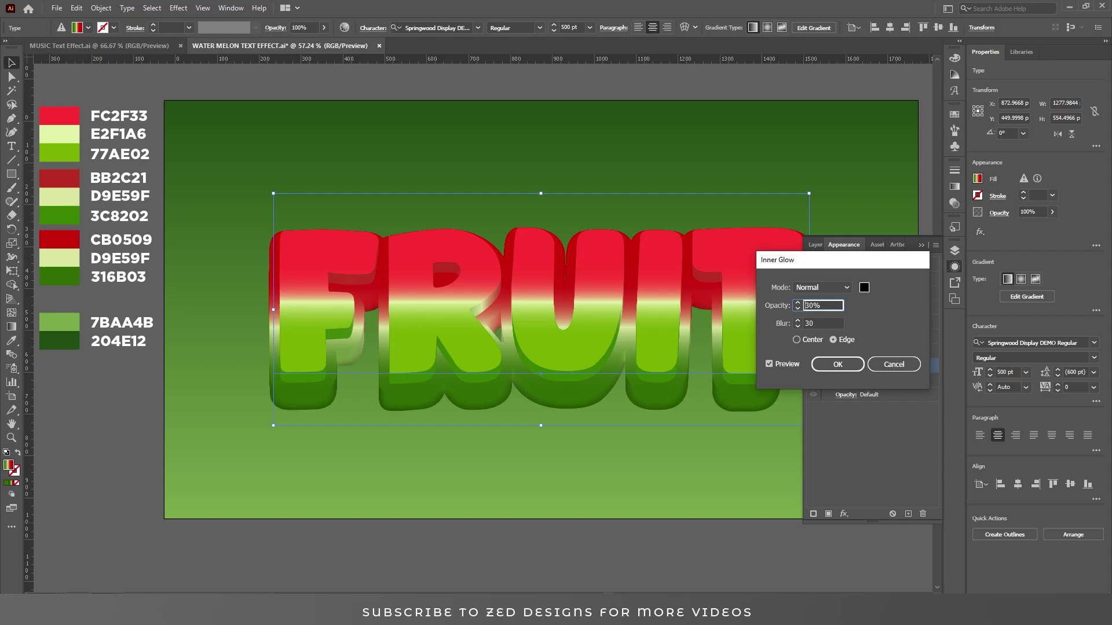
click(836, 364)
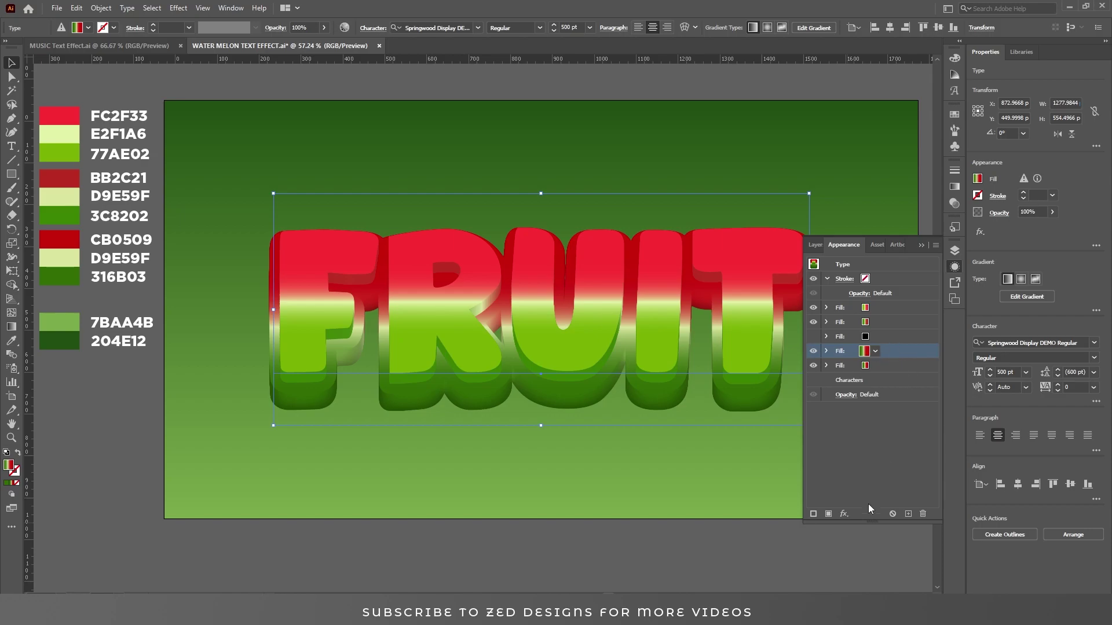
click(845, 514)
- Add a second Inner Glow coloured white (FFFFFF) with Screen blending mode
mouse_move(891, 330)
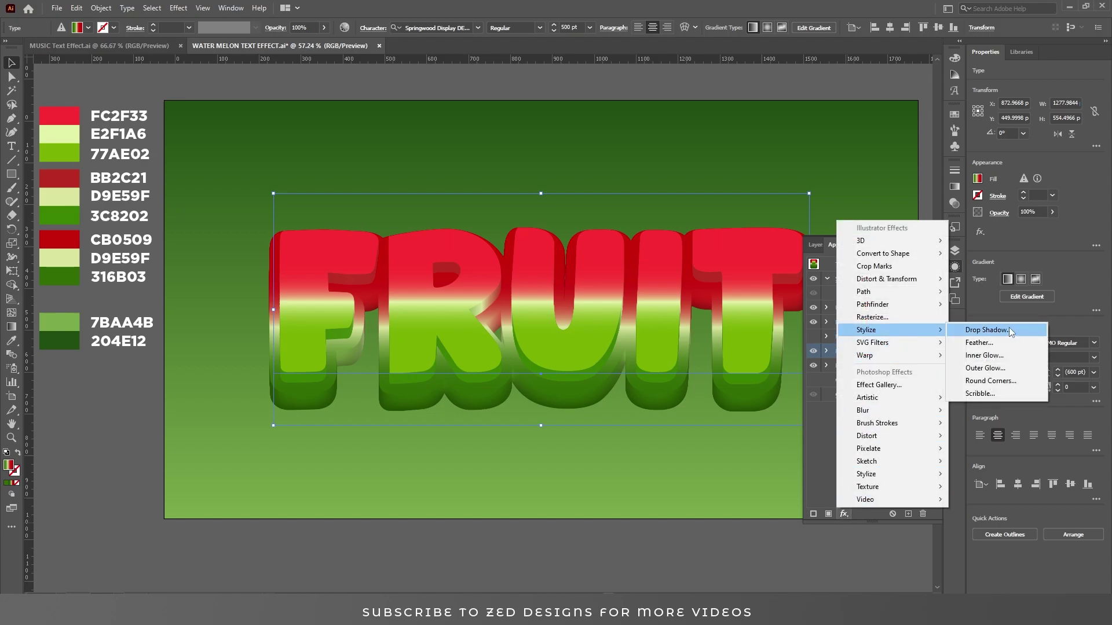
click(1009, 354)
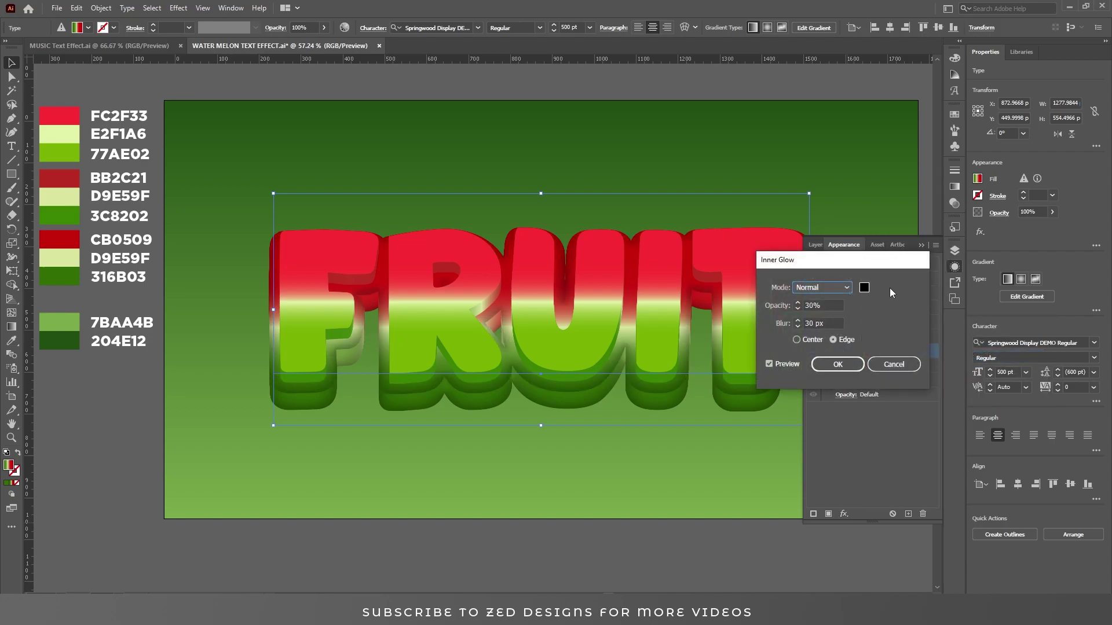
click(864, 287)
double_click(926, 213)
text(ffffff)
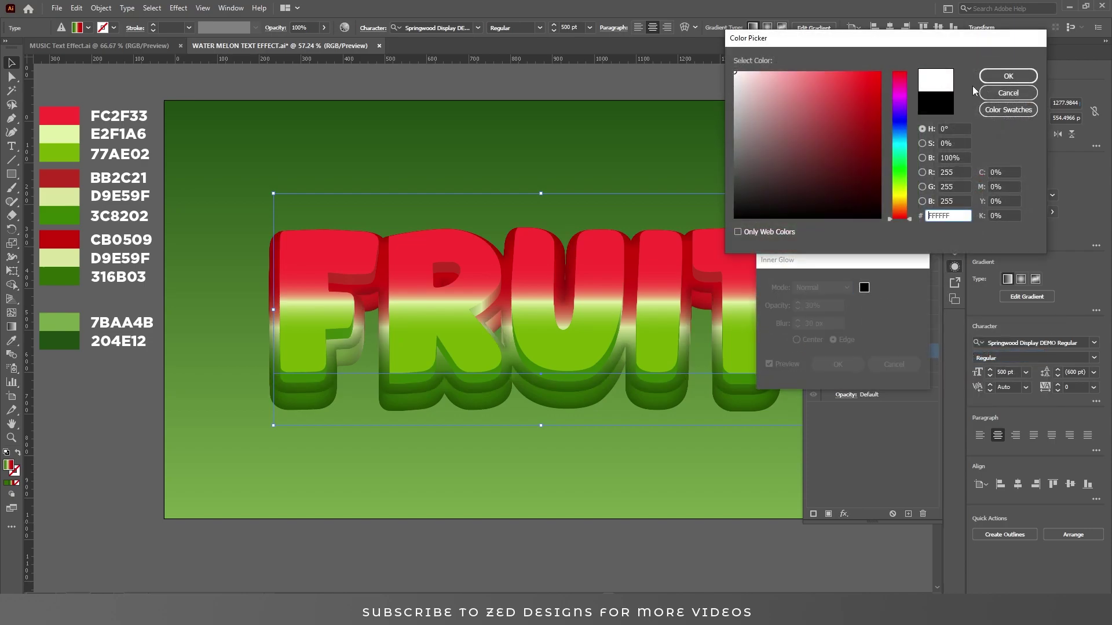
key(Return)
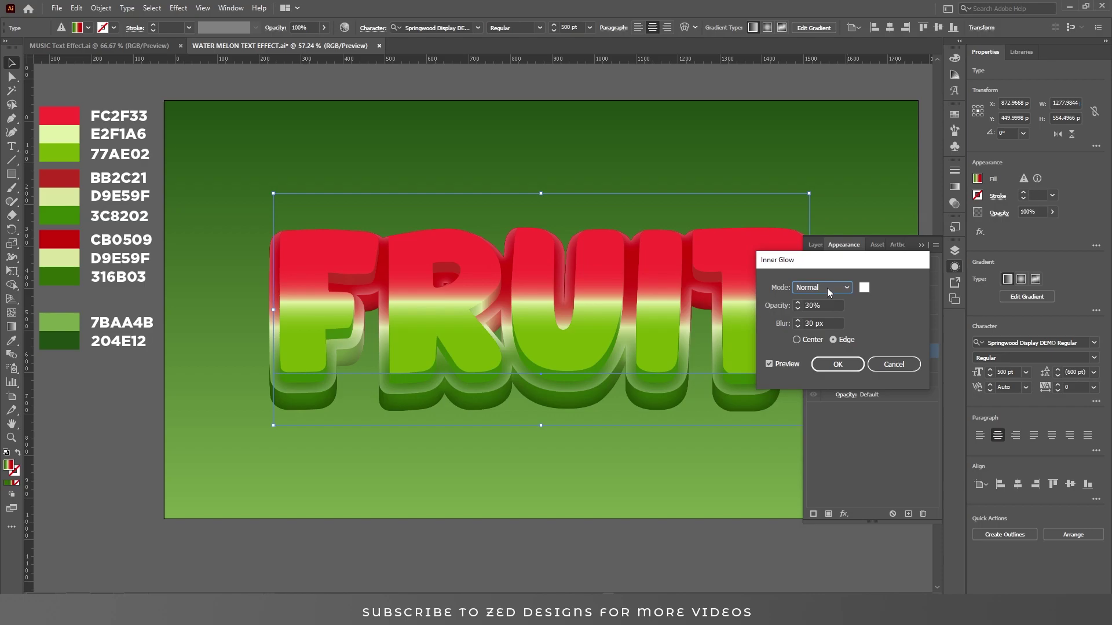
click(829, 288)
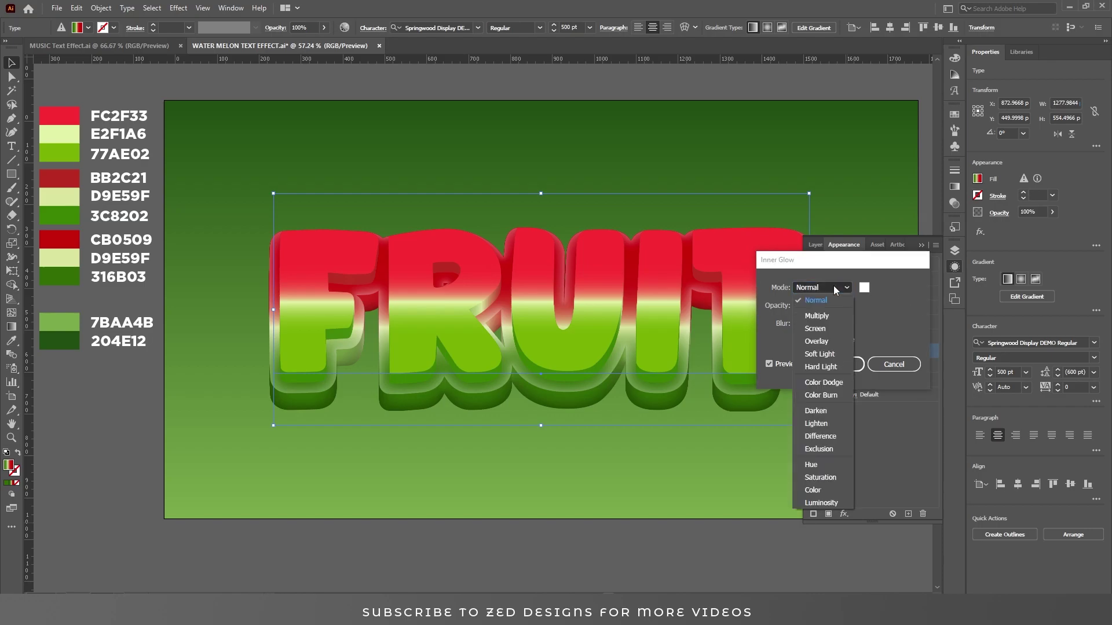
click(825, 328)
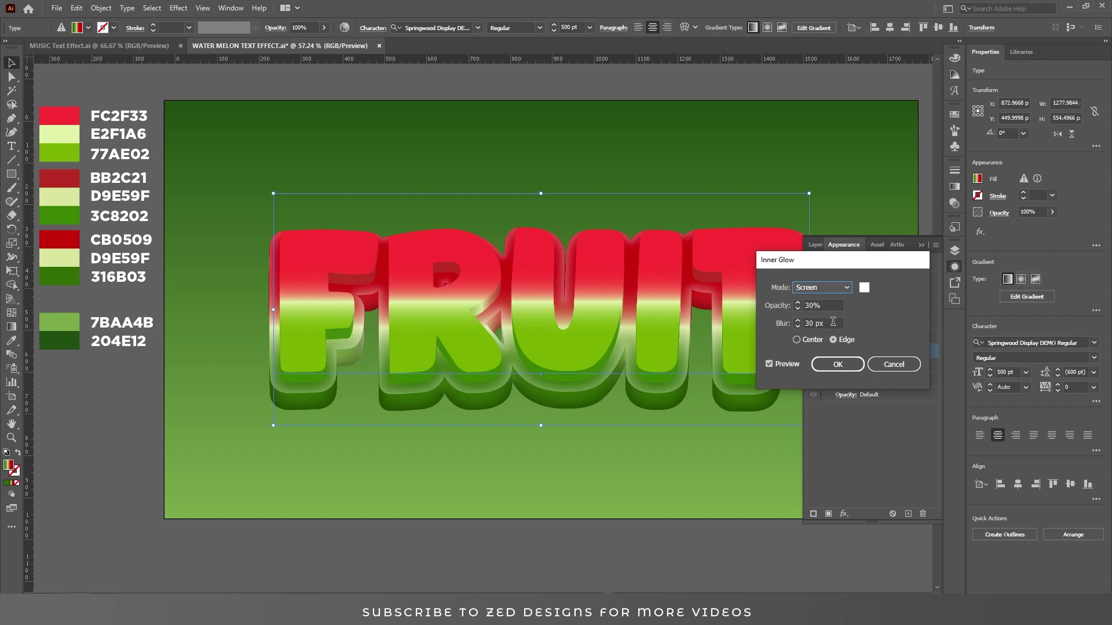
- Set the white glow to 10% opacity and 15 px blur and apply it
key(Tab)
key(Tab)
text(8)
key(Tab)
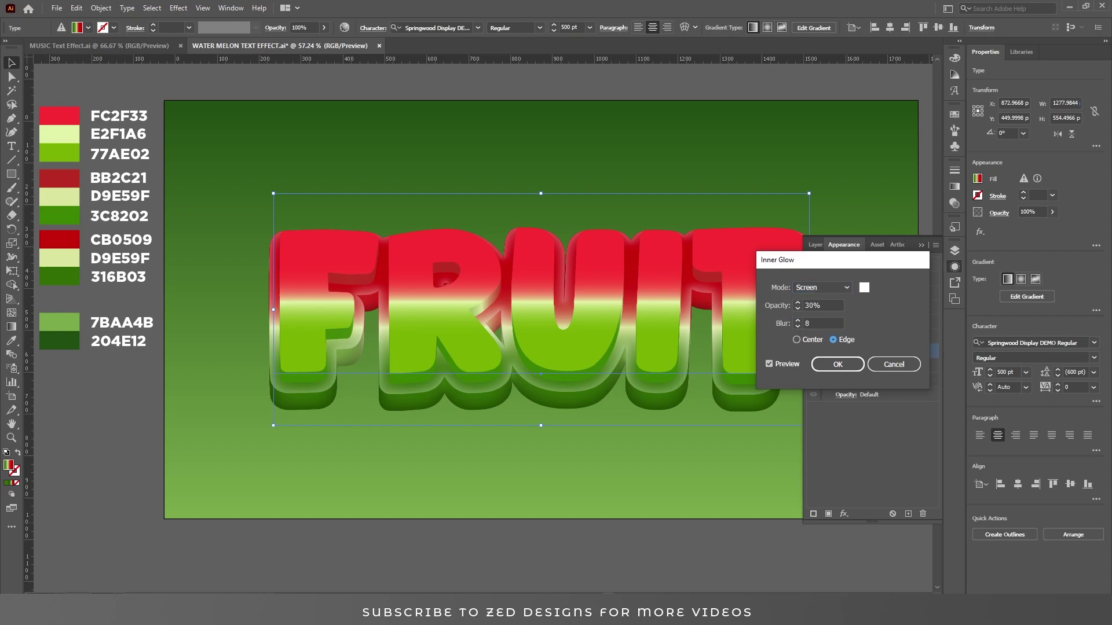
click(828, 306)
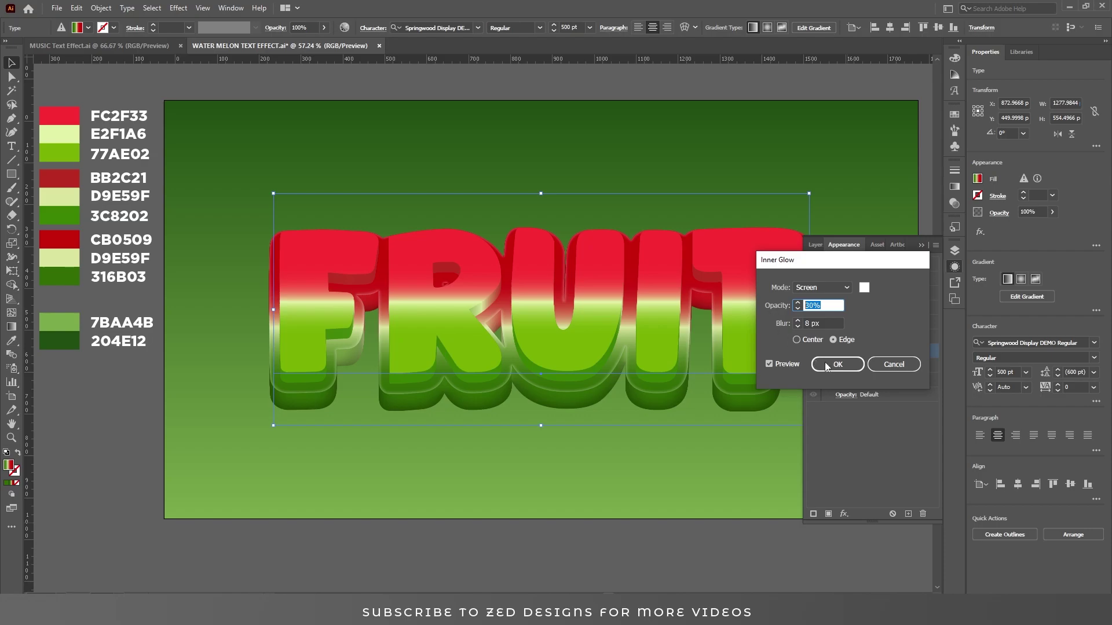
text(15)
key(Tab)
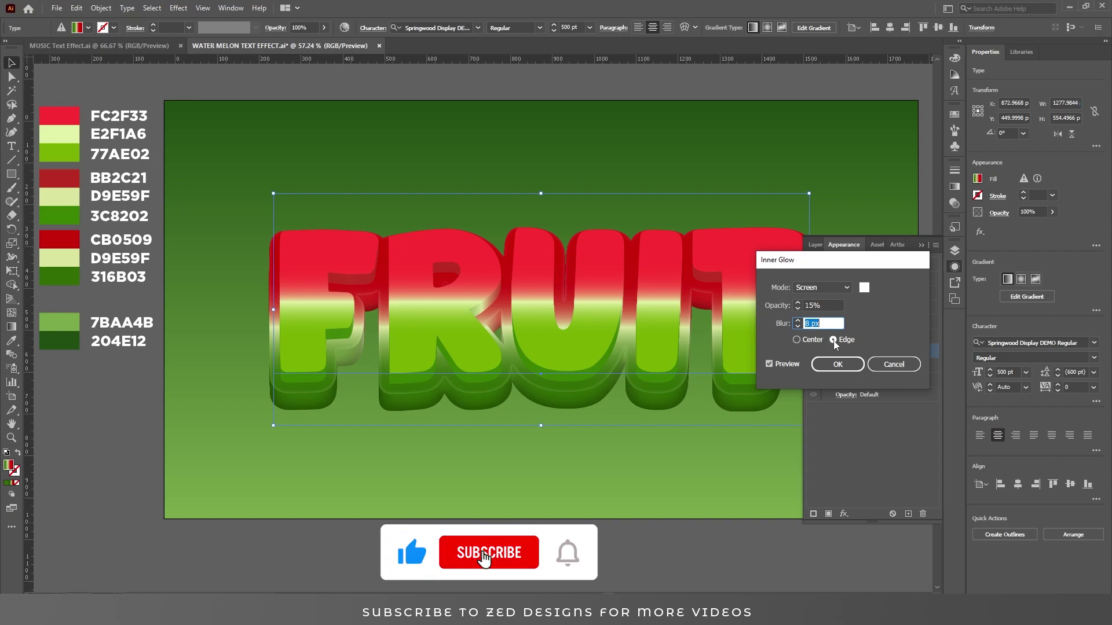
key(shift+Tab)
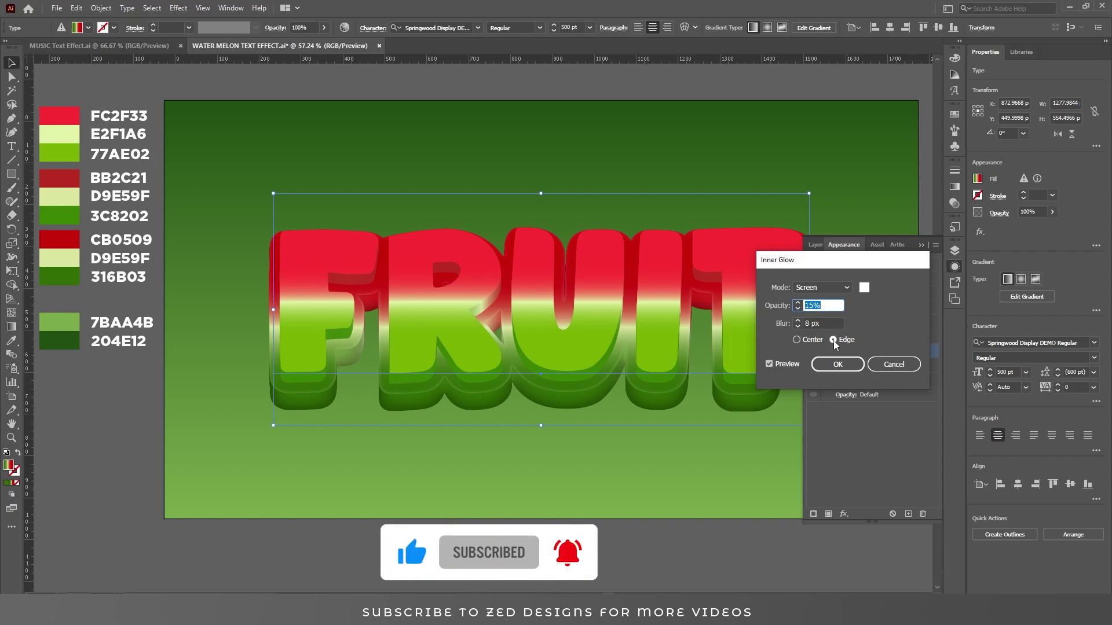
key(Tab)
text(15)
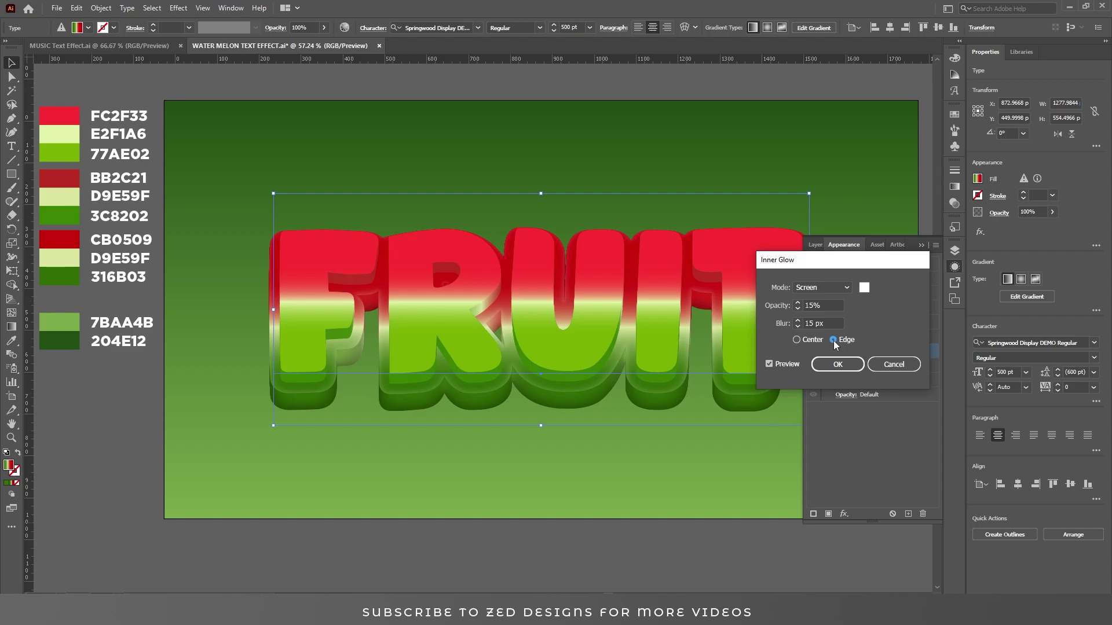
key(shift+Tab)
text(10)
key(Tab)
click(834, 363)
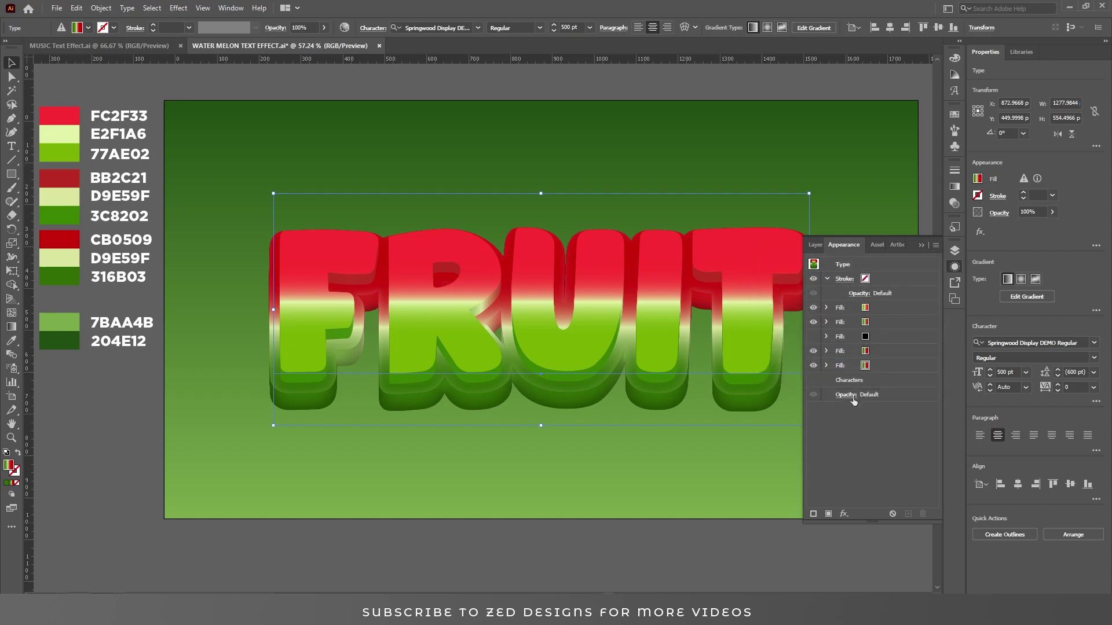
- Make FRUIT's top fill solid black
click(895, 363)
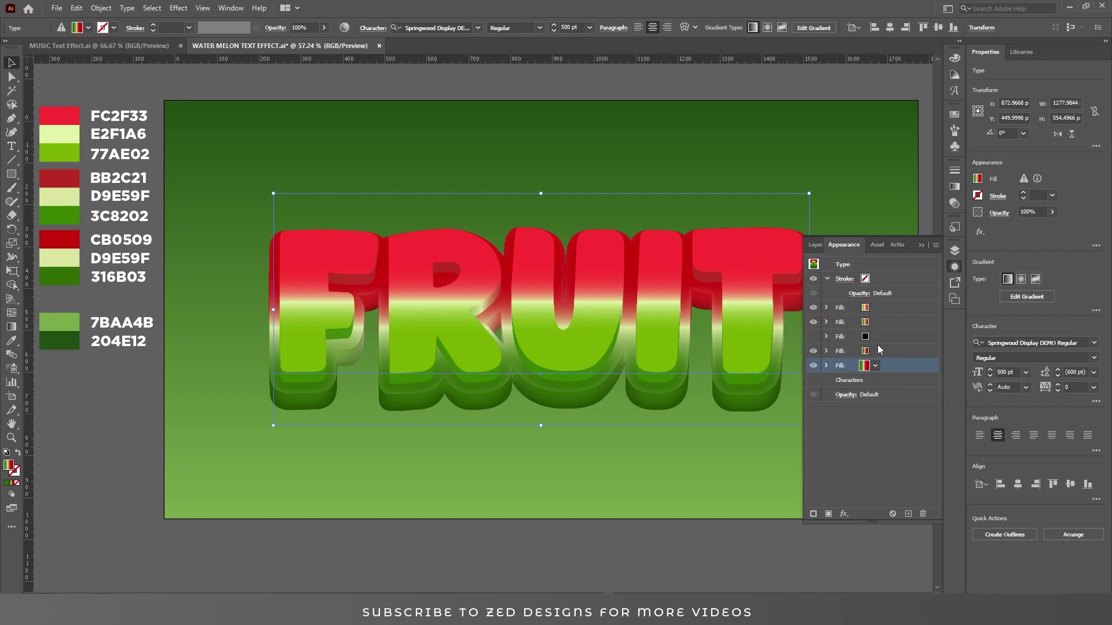
click(889, 307)
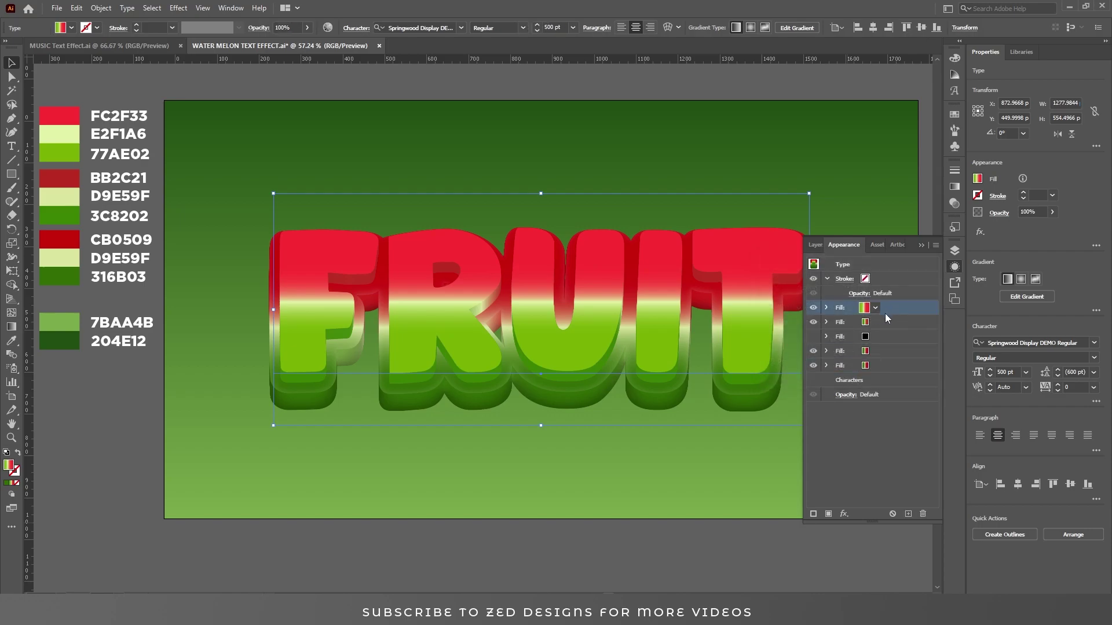
click(828, 279)
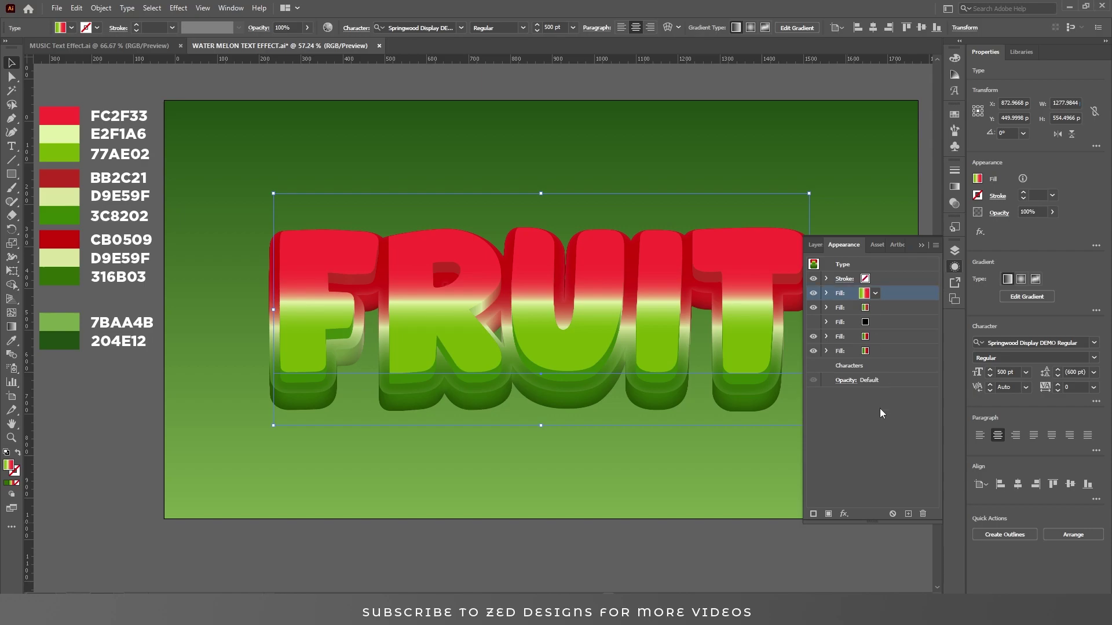
click(874, 294)
click(776, 313)
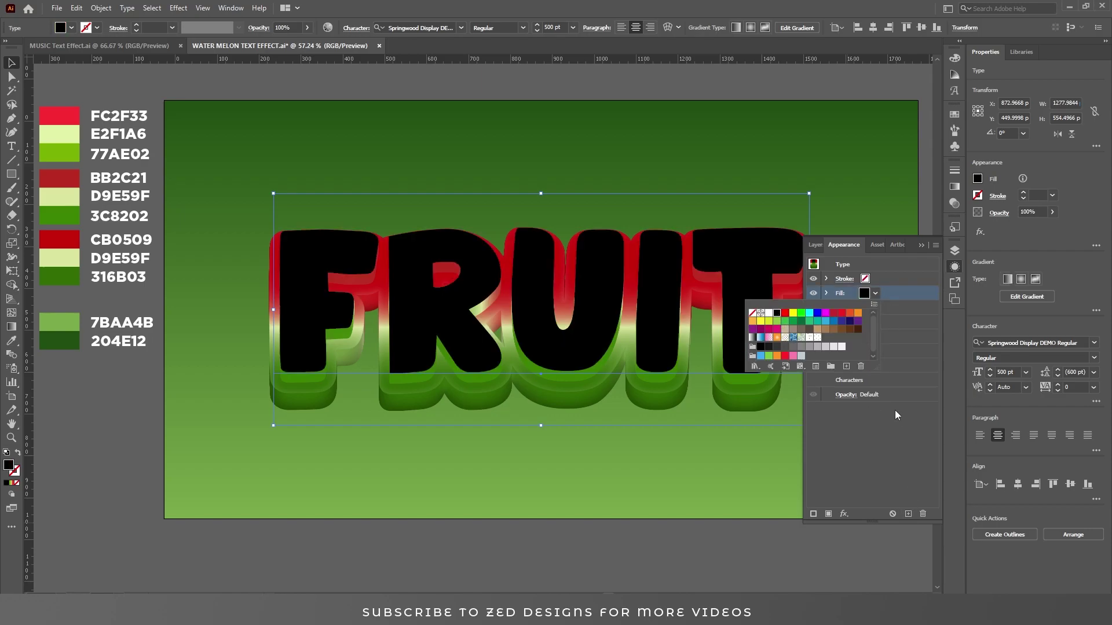
click(894, 410)
- Apply a Plastic Wrap effect (15, 9, 7) to the black top fill
click(845, 513)
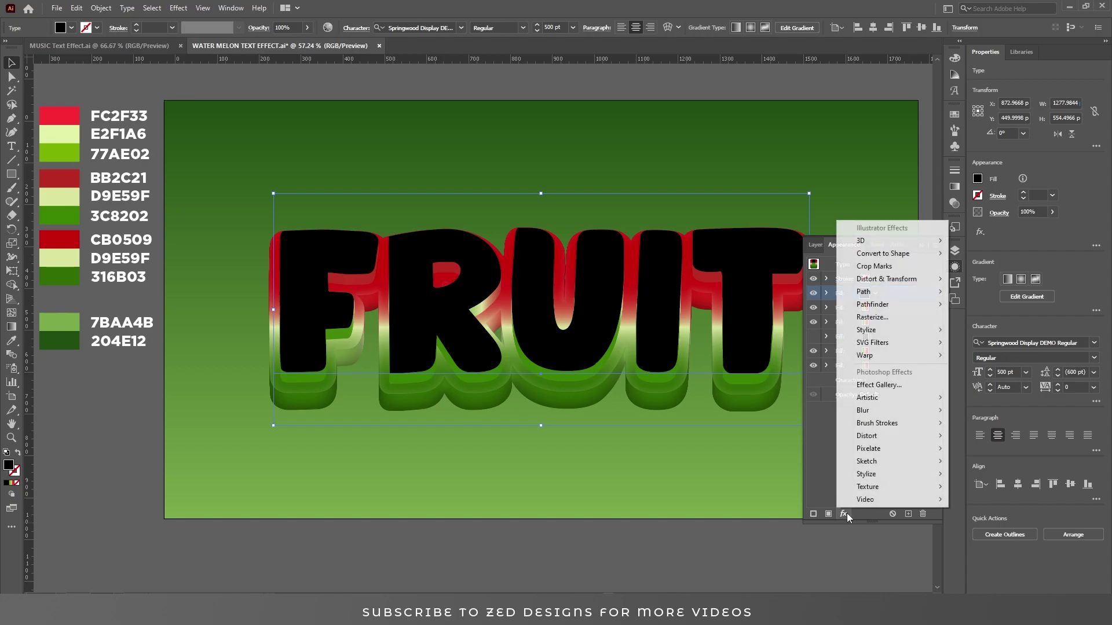
mouse_move(902, 397)
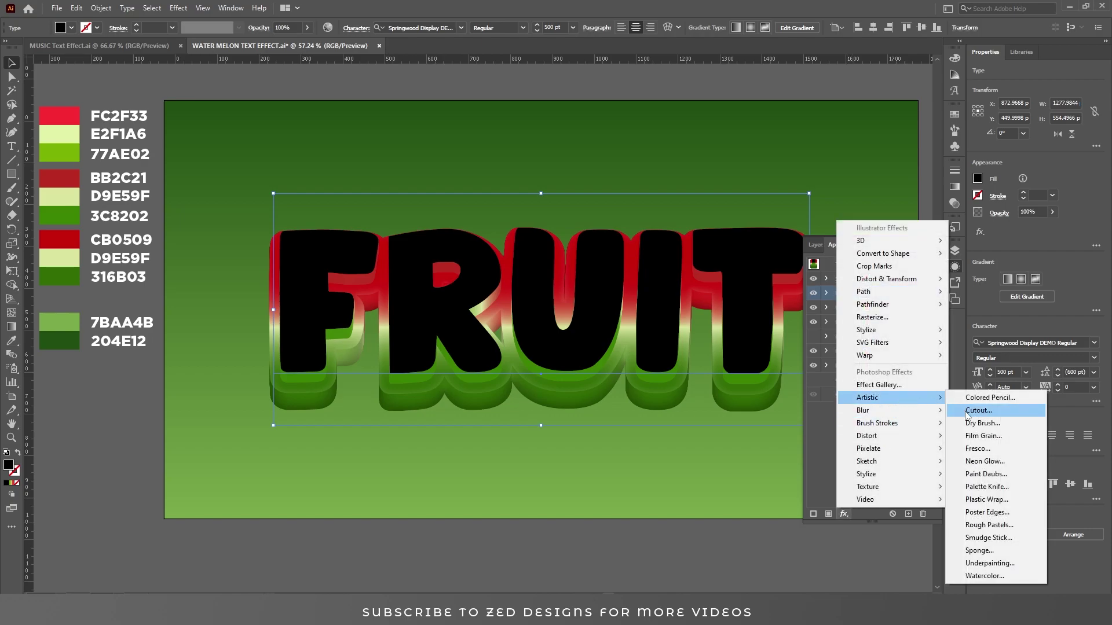
click(974, 499)
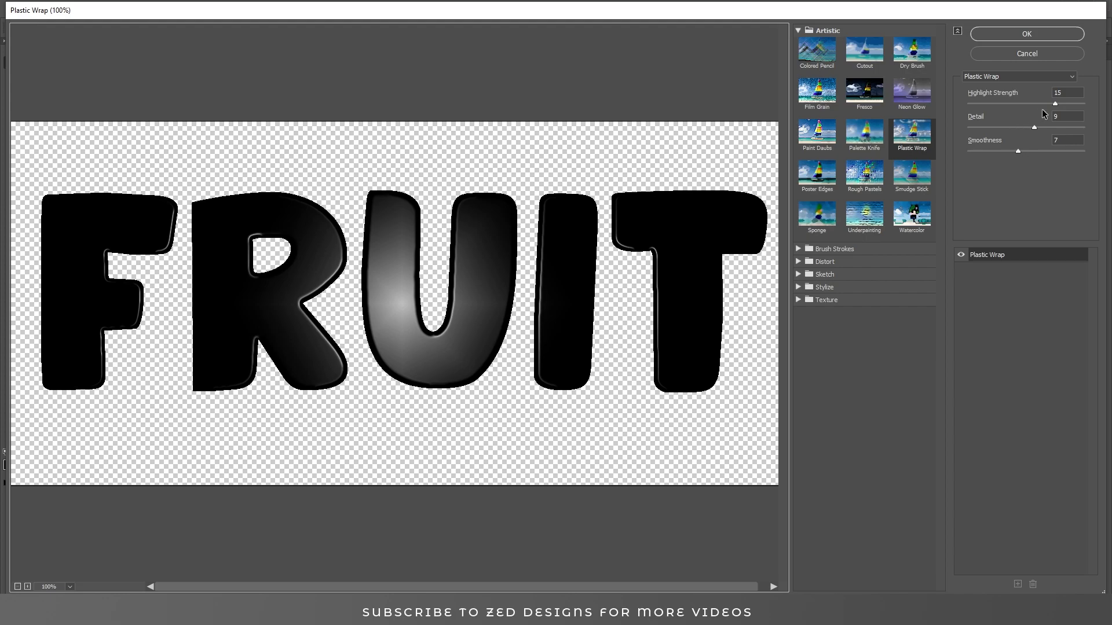
click(1004, 35)
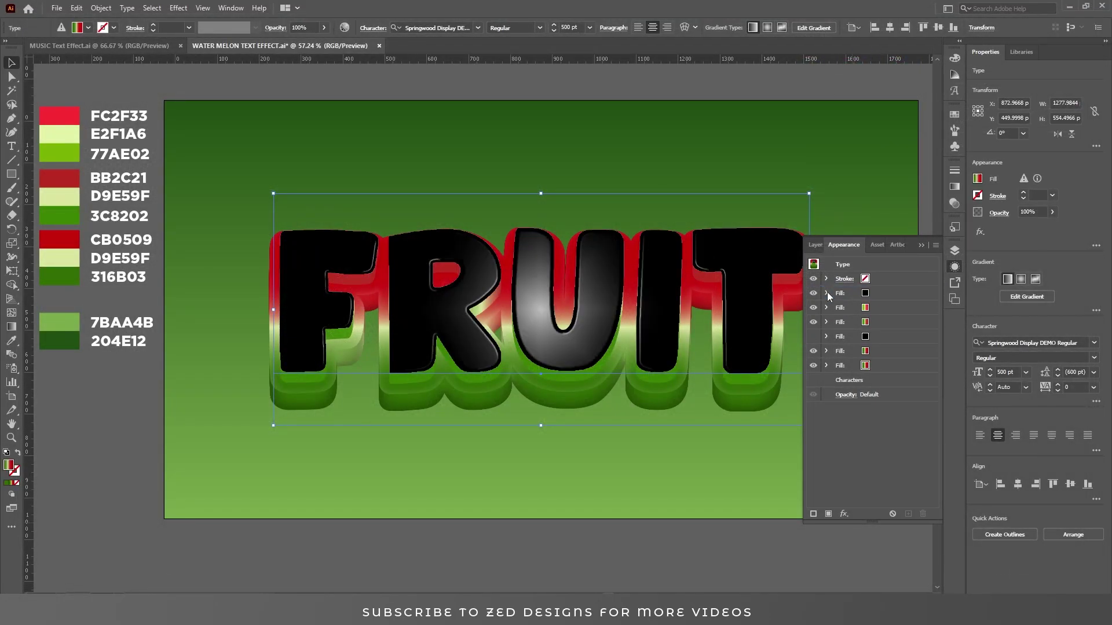
- Set the top fill's blending to Screen and collapse its row
click(826, 293)
click(894, 294)
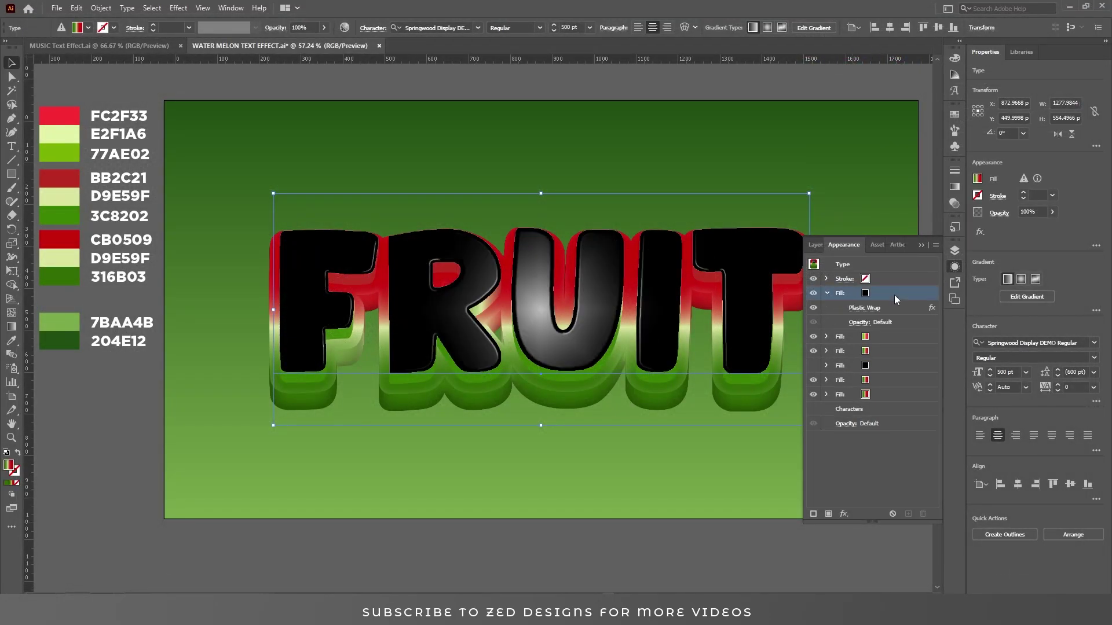
click(858, 323)
click(765, 345)
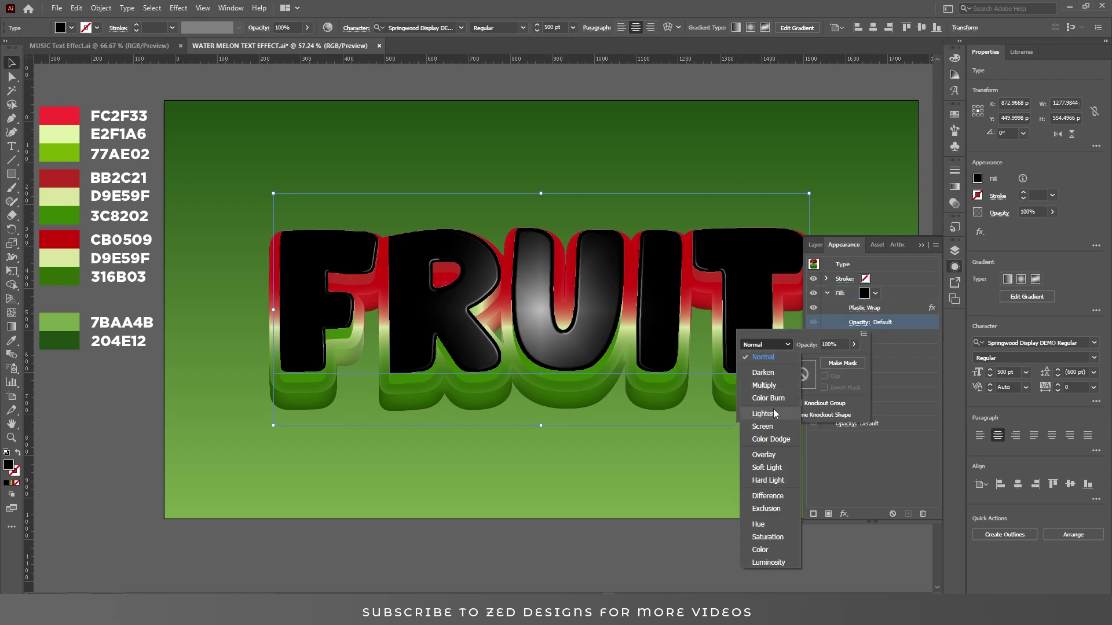
key(Escape)
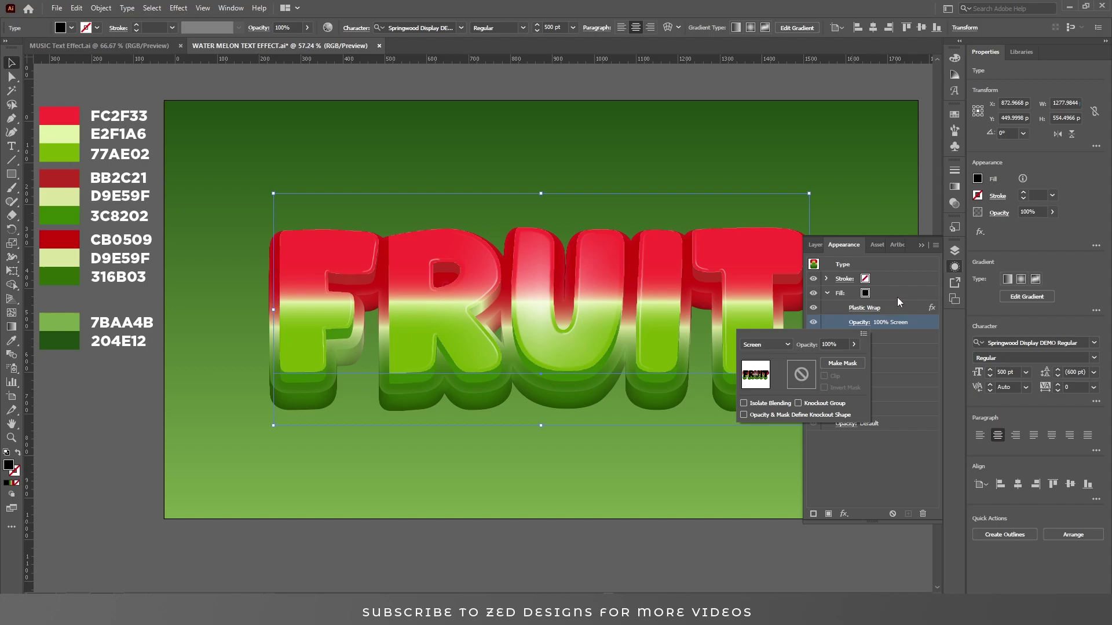
click(898, 297)
click(898, 293)
click(827, 292)
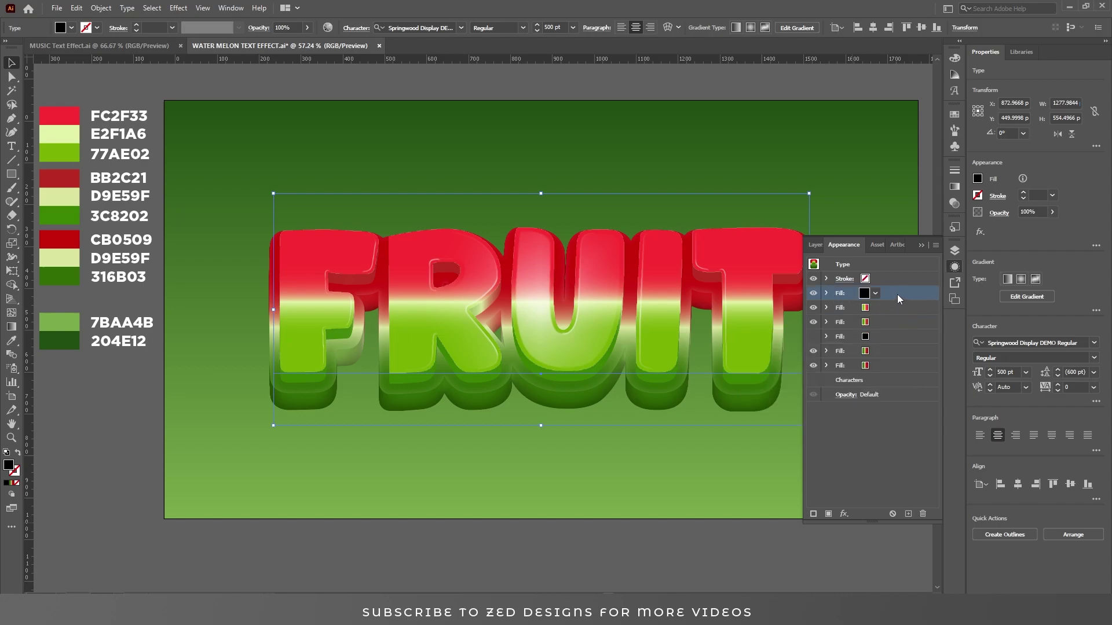
click(887, 307)
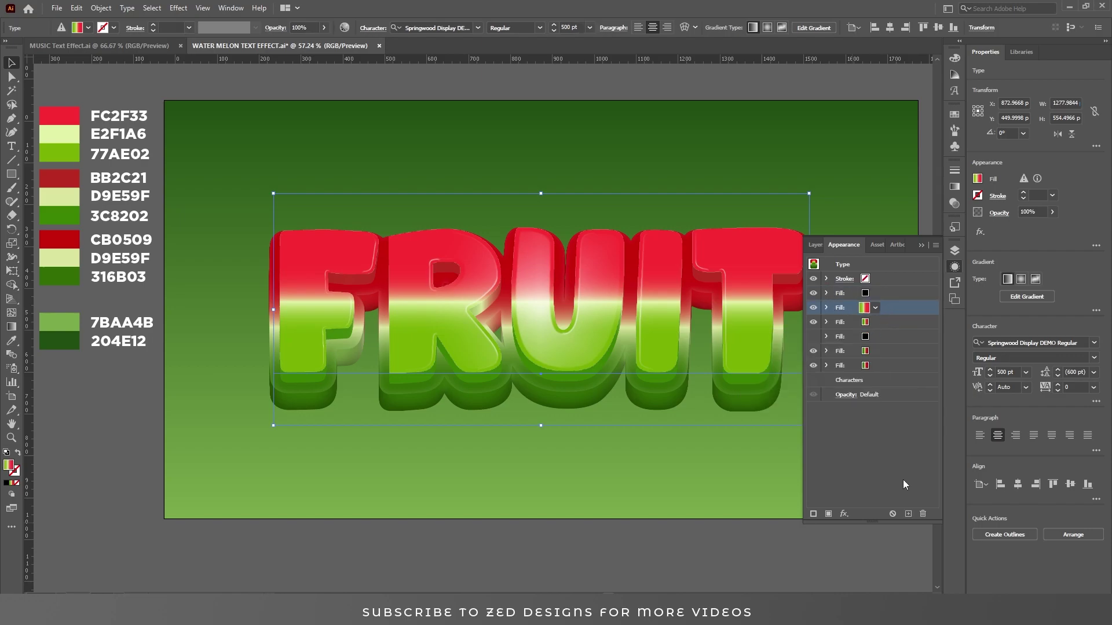
- Duplicate the gradient fill and make the lower copy white
click(908, 513)
click(884, 323)
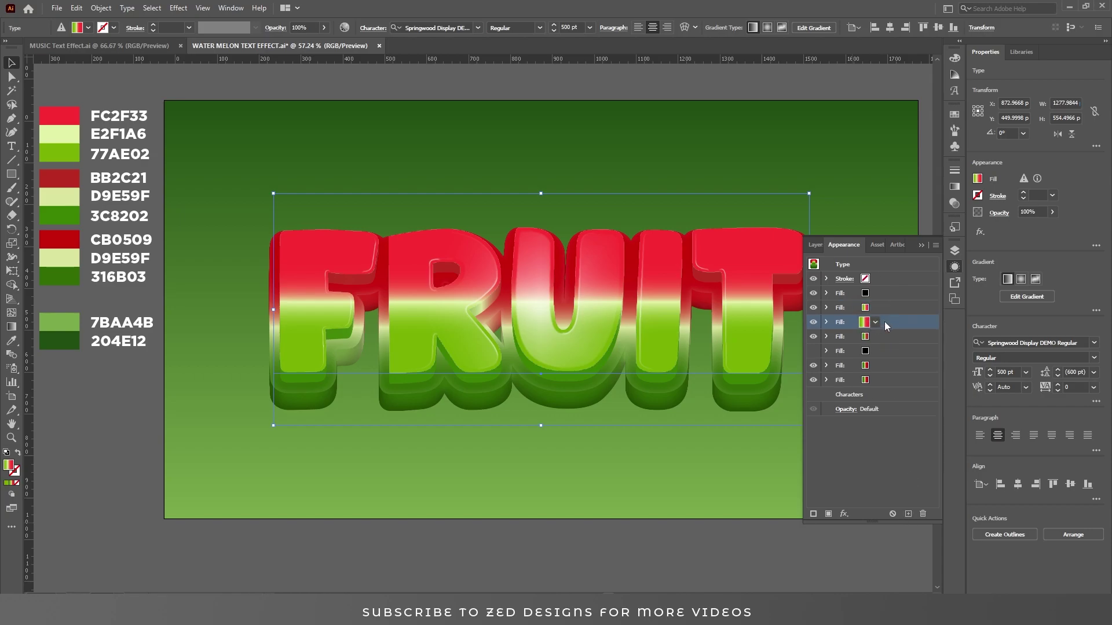
click(876, 322)
click(769, 342)
click(887, 426)
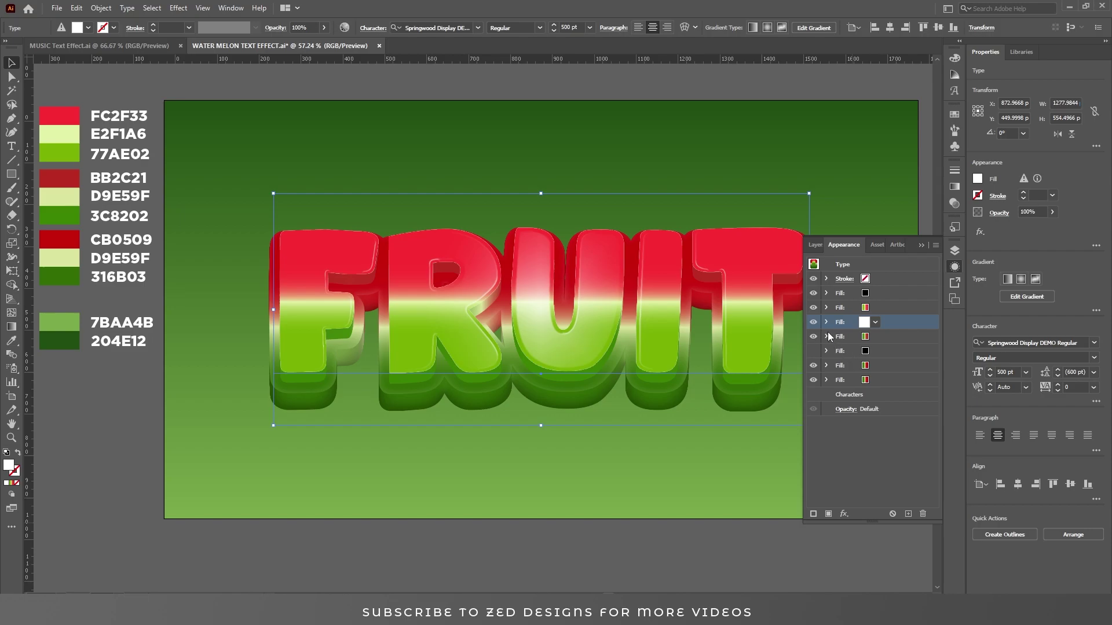
- Move the white fill 2 px horizontally and -2 px vertically, then duplicate a green gradient fill
click(845, 514)
mouse_move(868, 292)
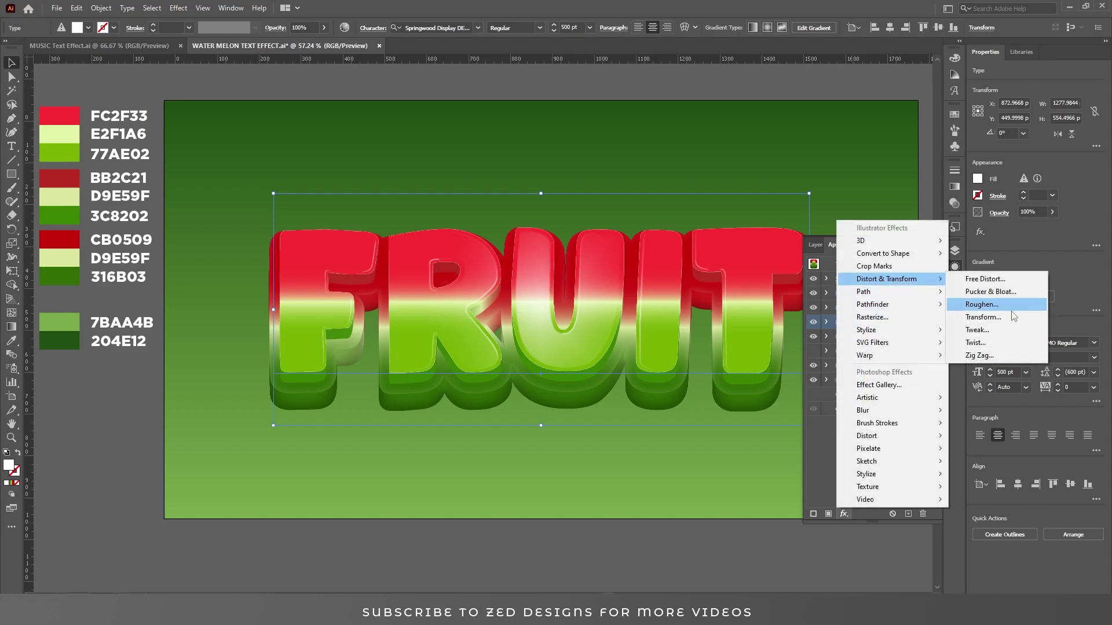
click(984, 316)
click(972, 237)
text(2)
key(Tab)
text(-2)
click(896, 304)
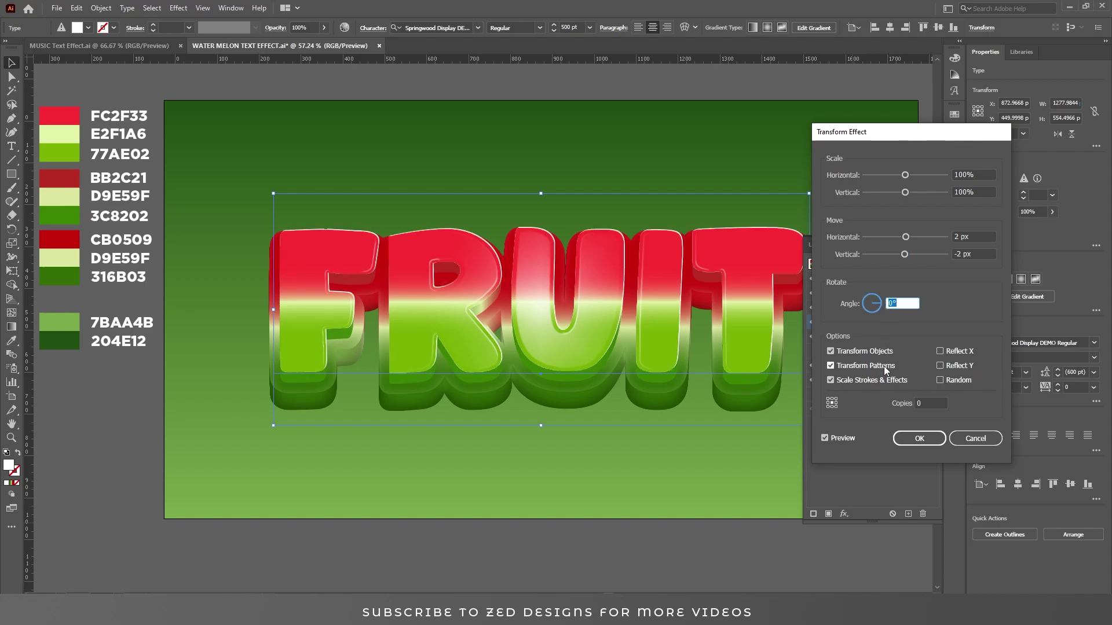
click(971, 238)
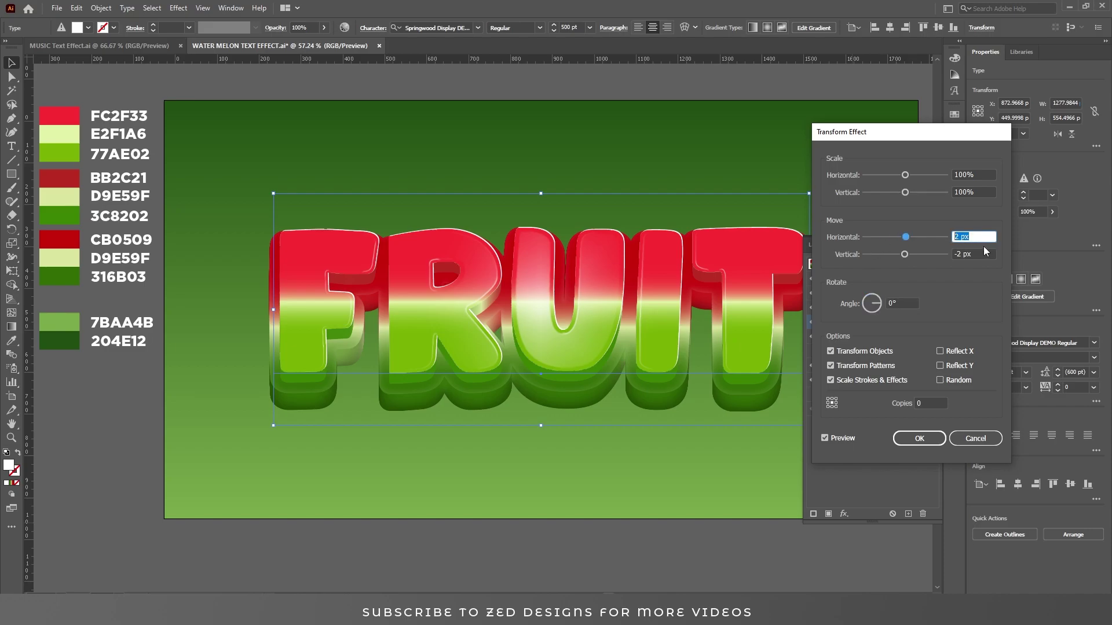
click(913, 439)
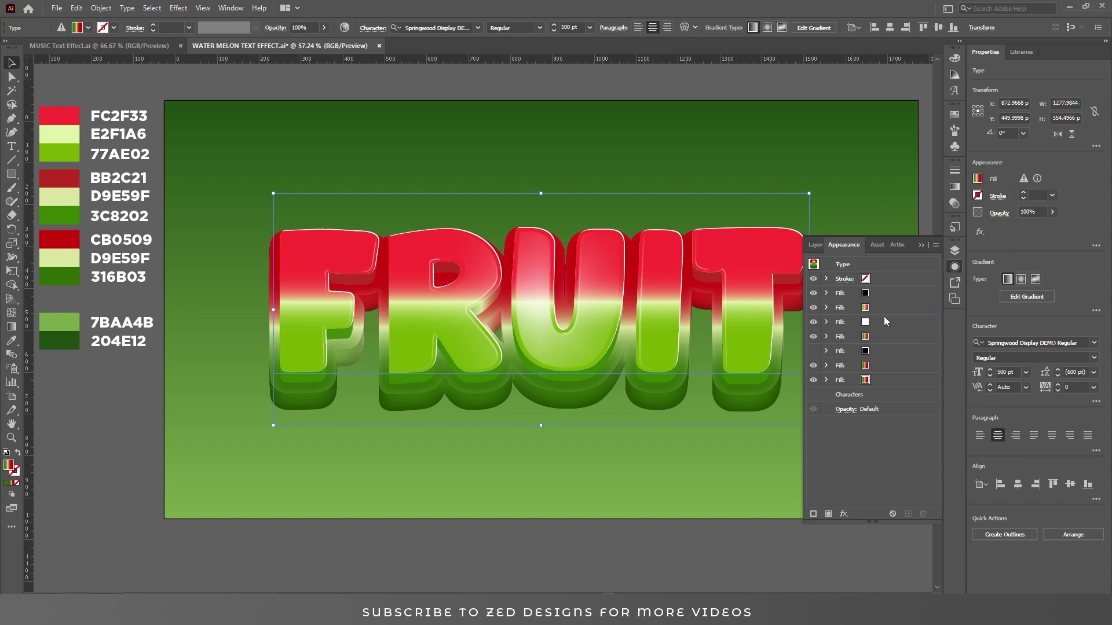
click(886, 380)
click(883, 365)
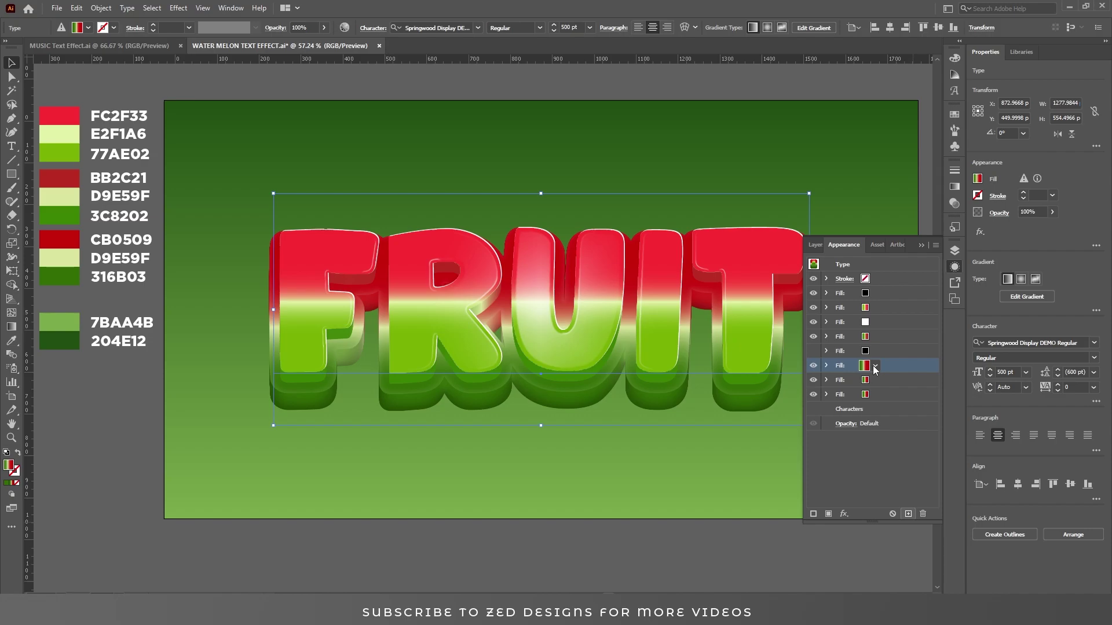
- Make the new fill black, move it 65 px down via Transform, and drag it to the stack bottom
click(874, 365)
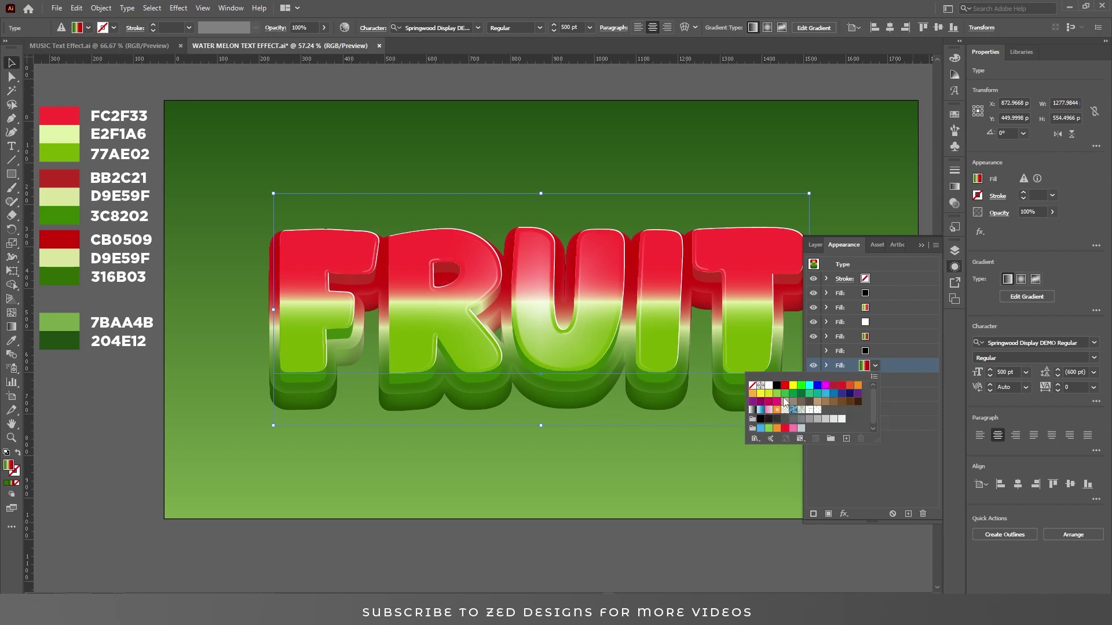
click(931, 426)
click(826, 365)
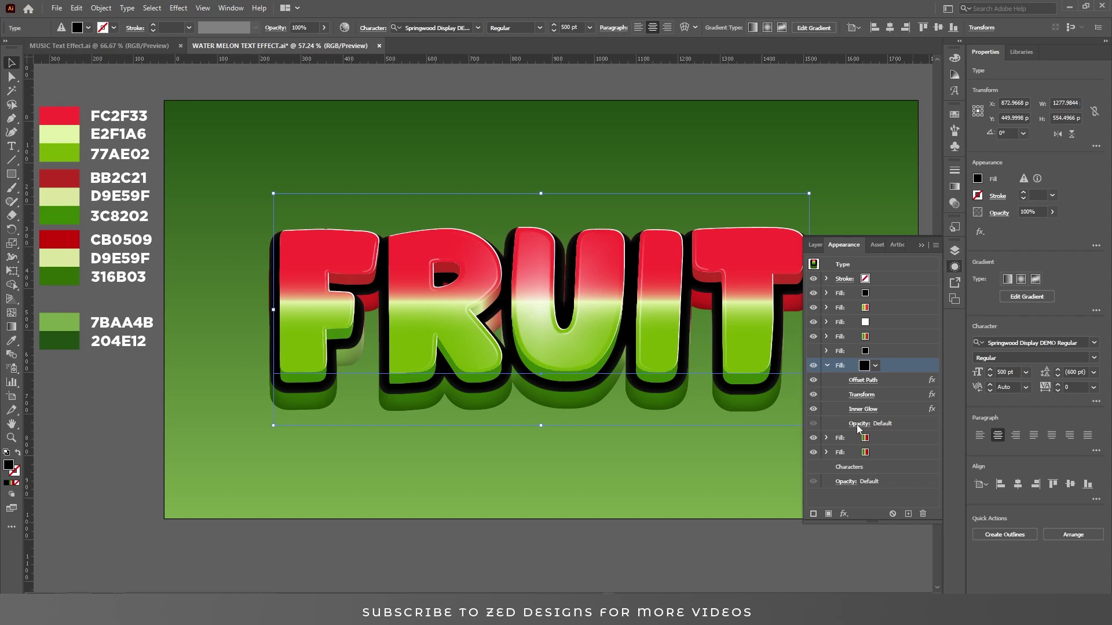
key(Tab)
key(Tab)
key(Tab)
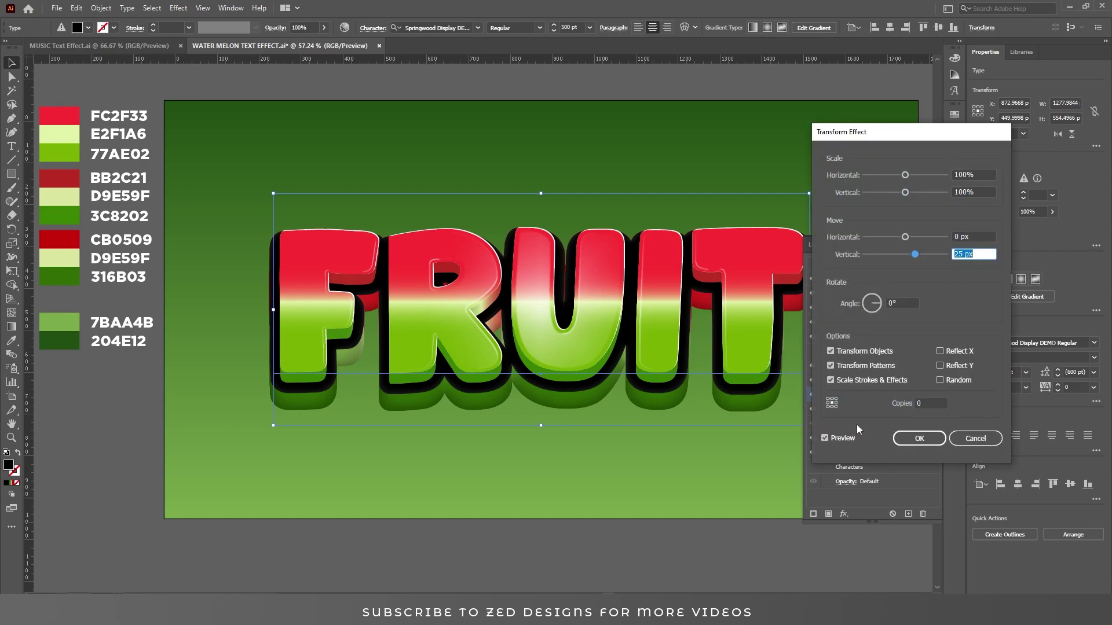
text(65)
key(Tab)
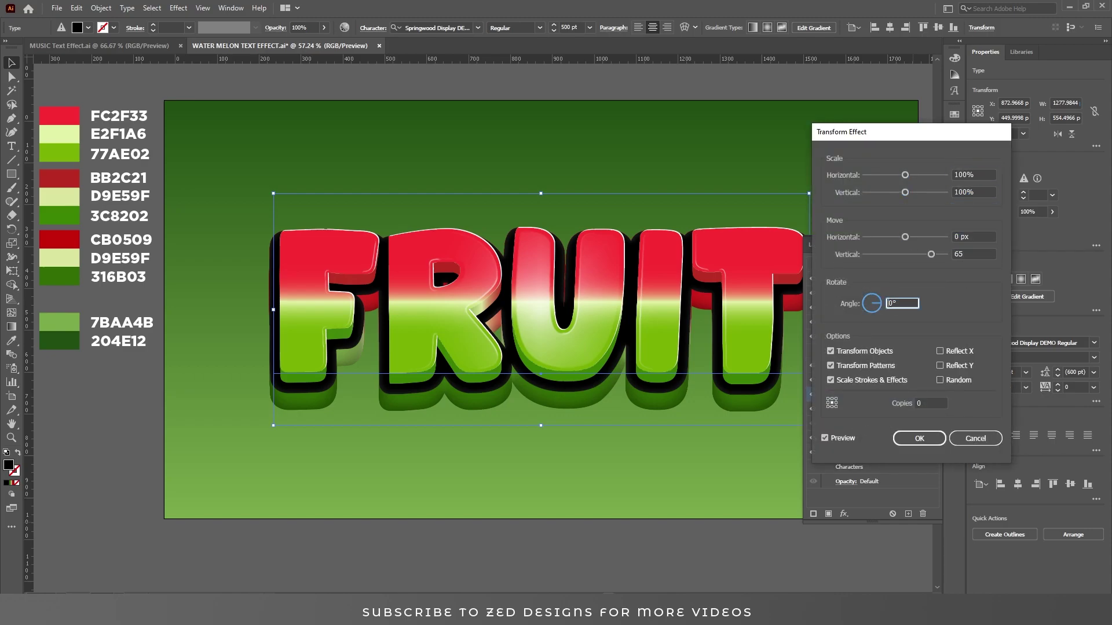
click(919, 439)
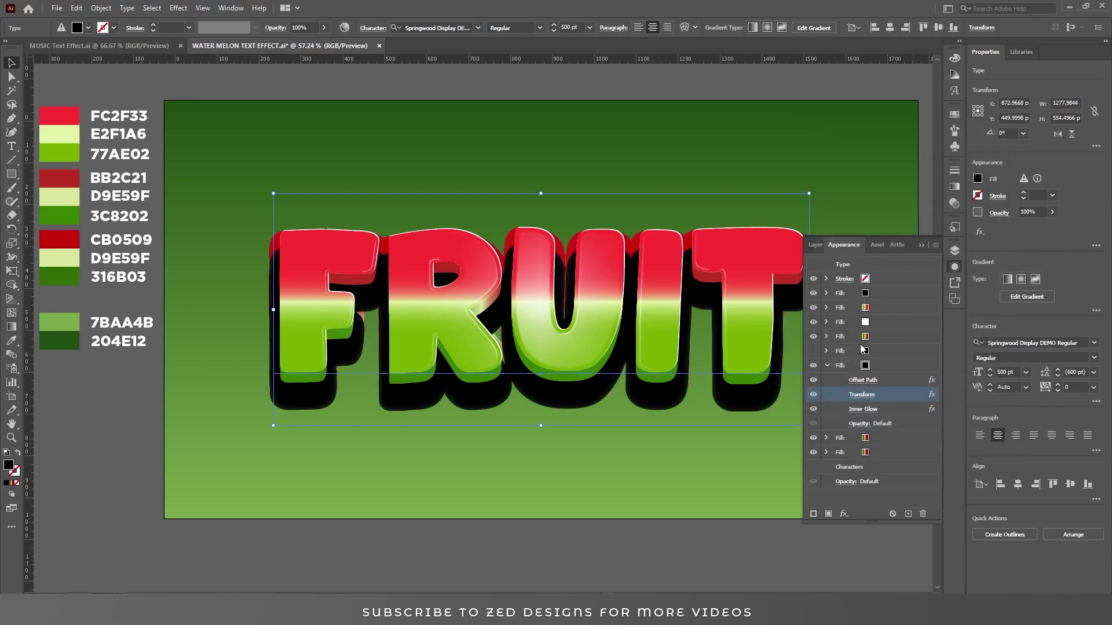
click(827, 365)
drag(894, 366, 889, 396)
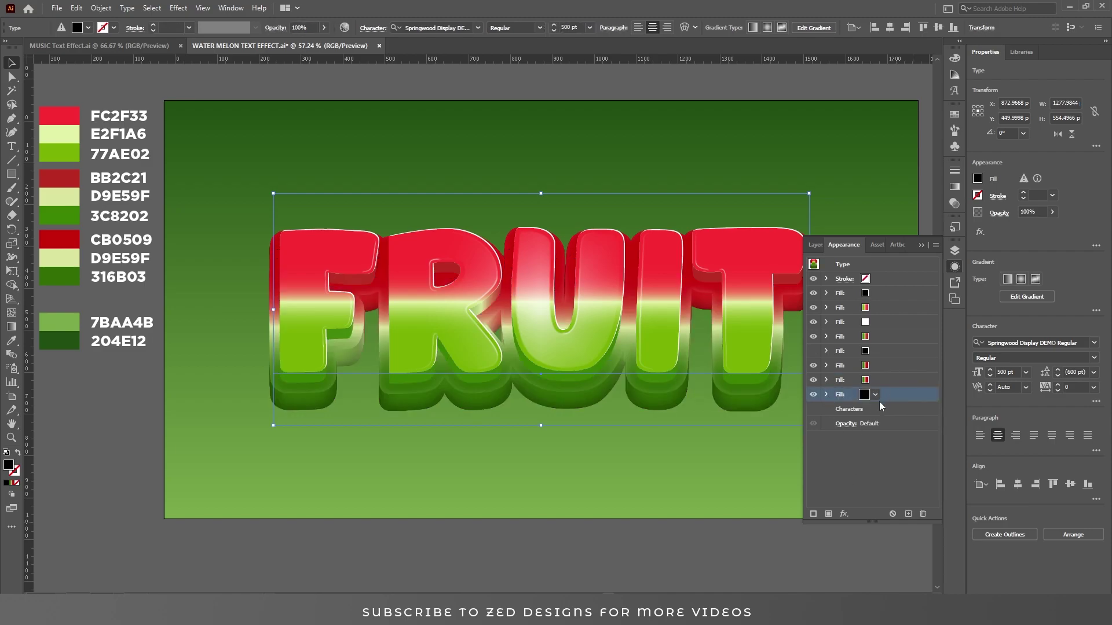
- Add a 15 px Gaussian Blur to each of the two black fills
click(846, 515)
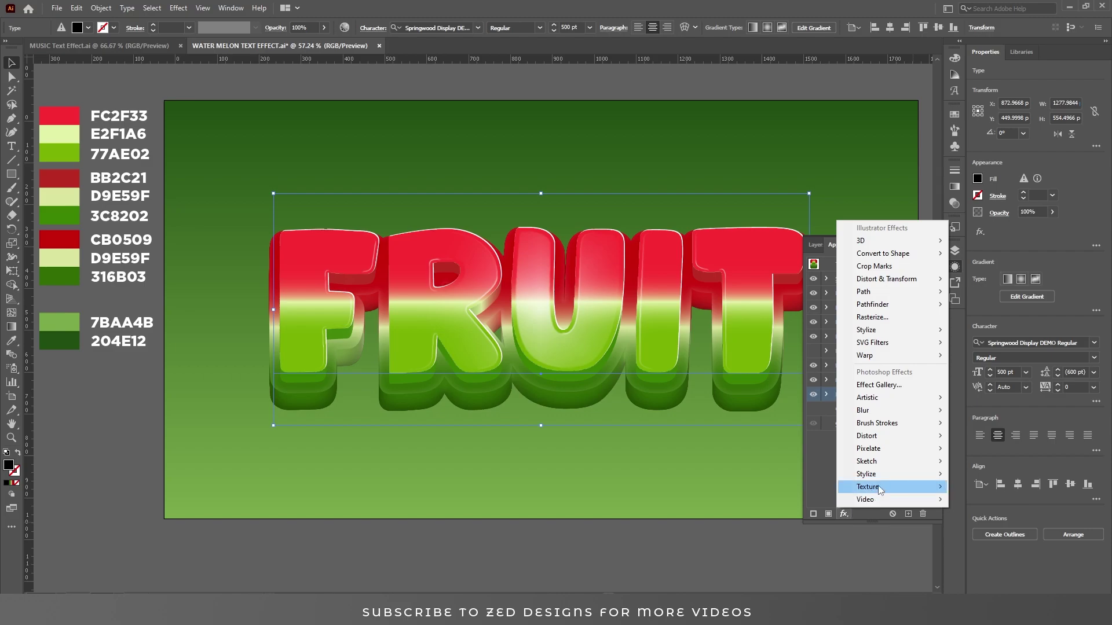
mouse_move(901, 413)
click(987, 410)
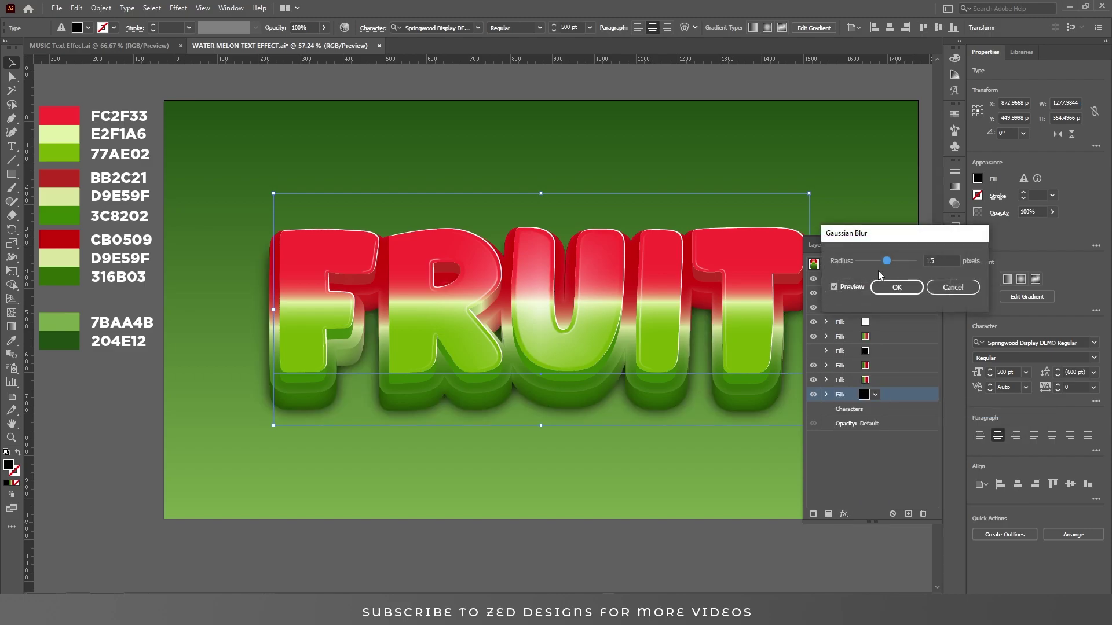
click(891, 289)
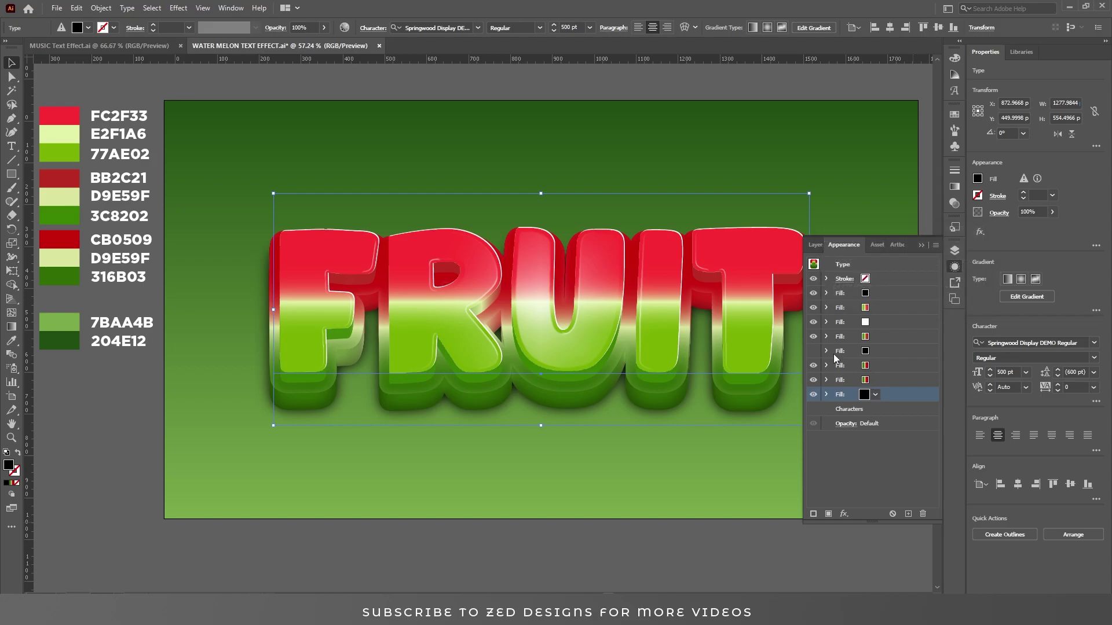
click(815, 351)
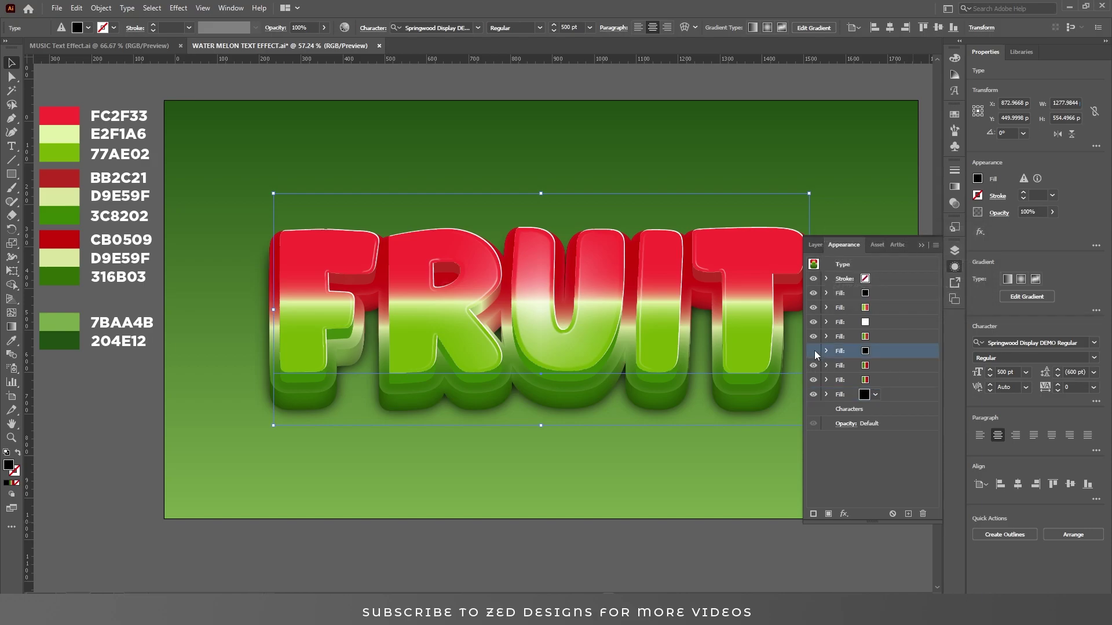
click(849, 516)
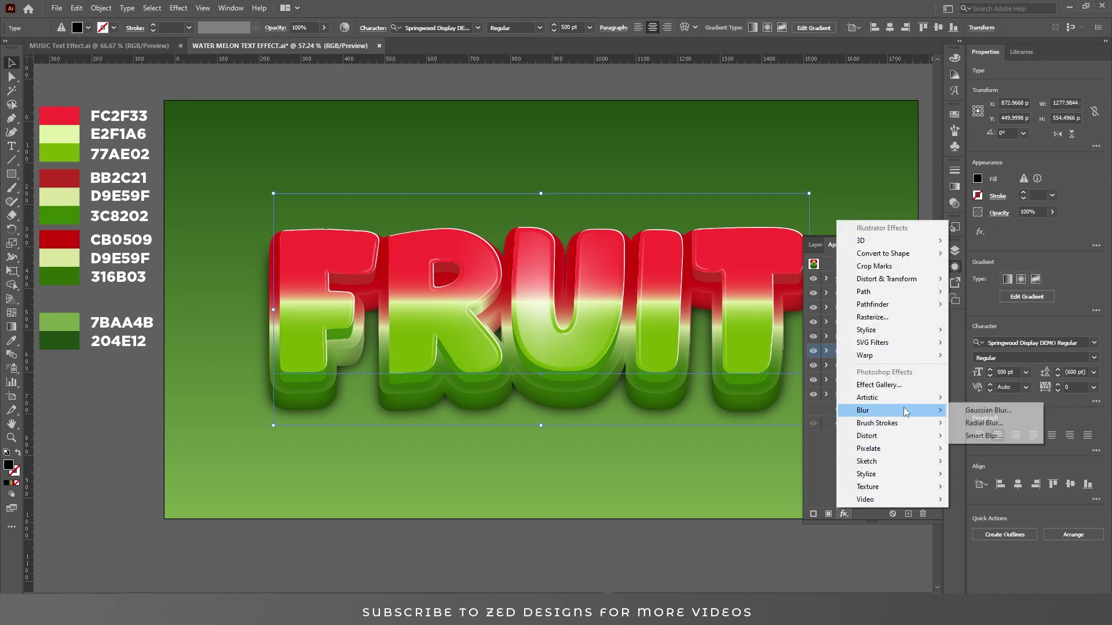
click(756, 350)
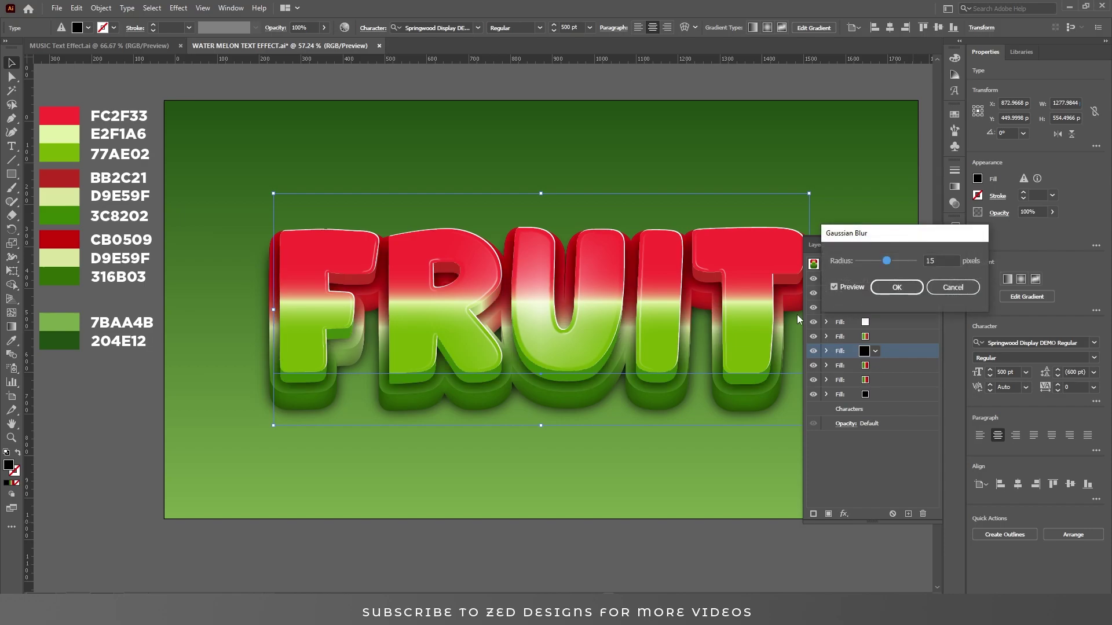
click(895, 288)
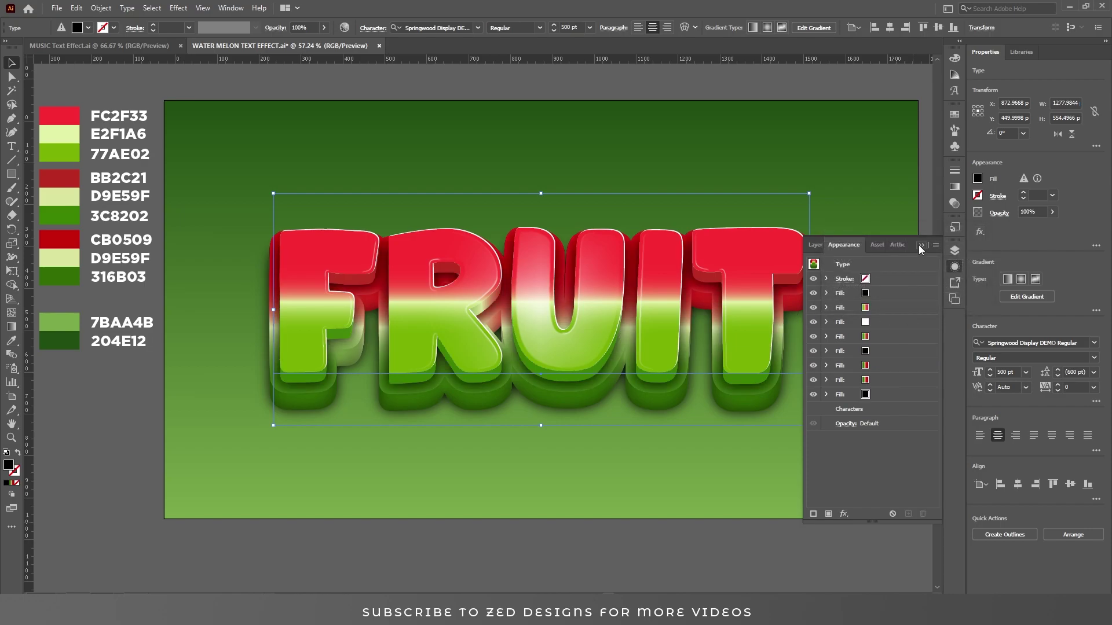
click(892, 394)
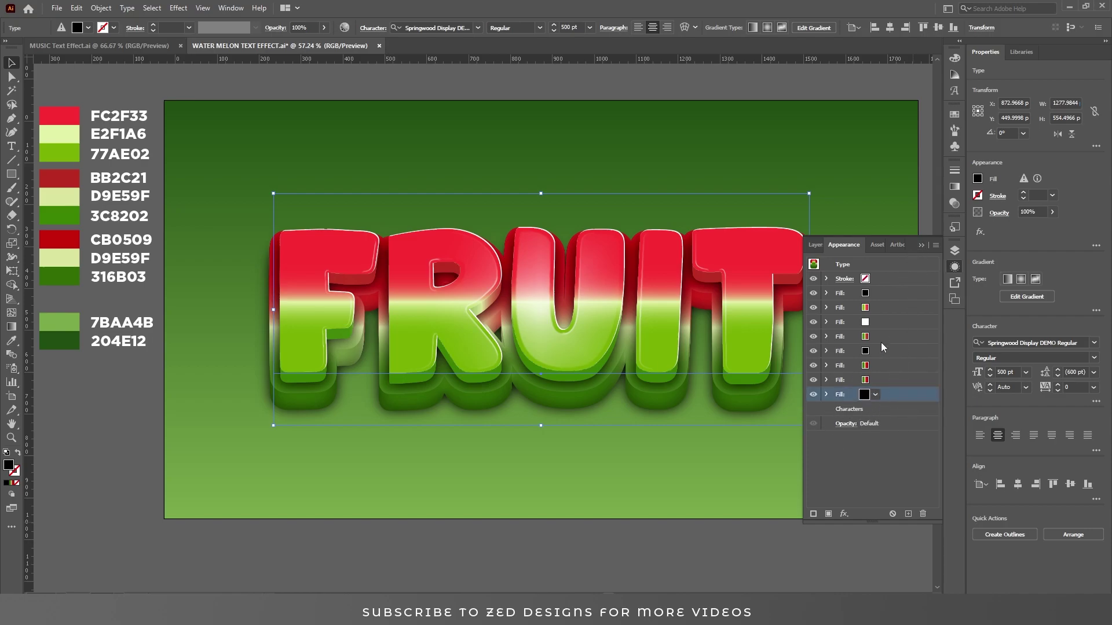
- Close the Appearance settings panel and deselect the FRUIT text
click(922, 245)
click(923, 280)
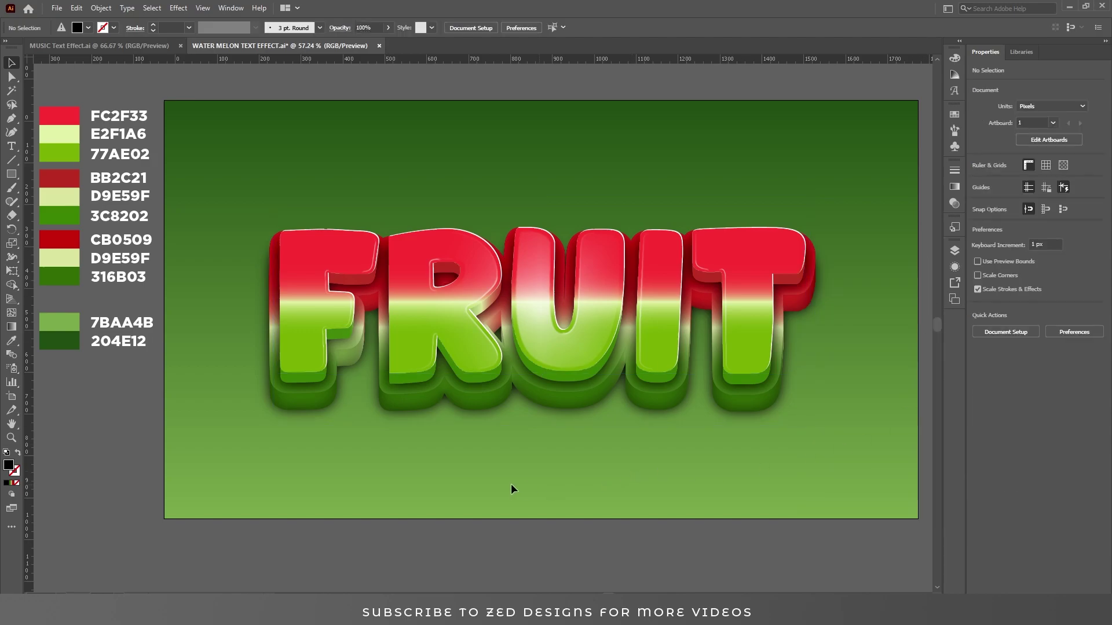
scroll(578, 459, up, 2)
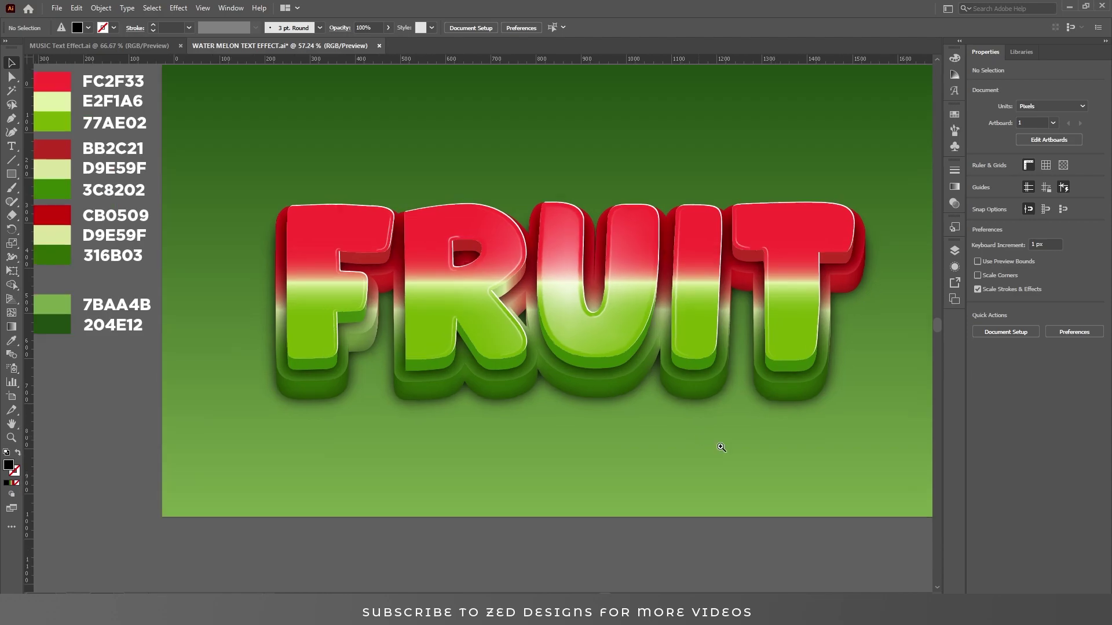